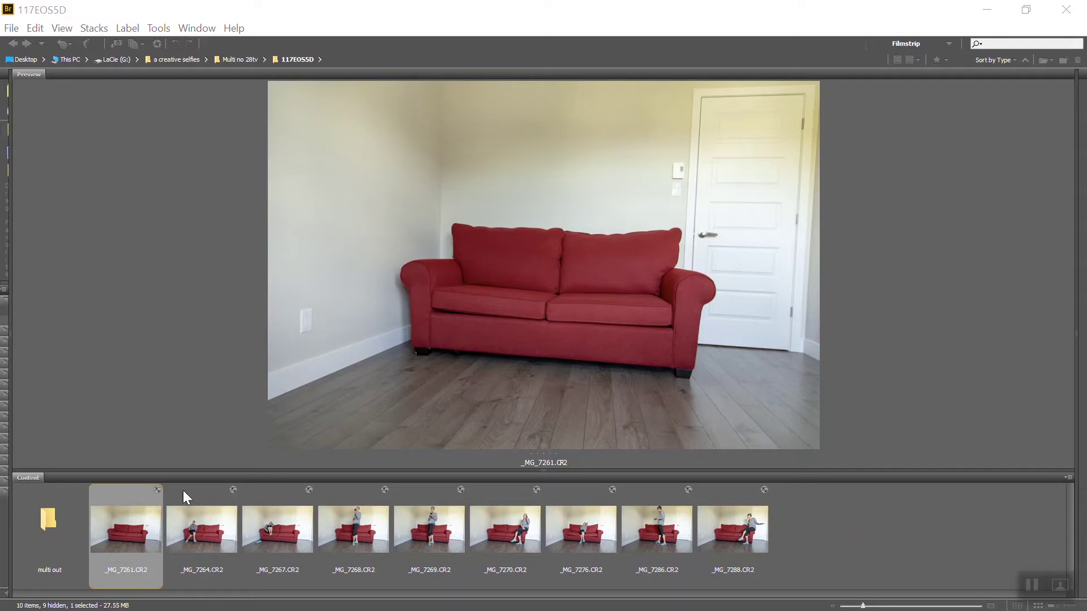
Step: Select all nine CR2 sofa shots in Bridge and open them together in Camera Raw
left_click(743, 535, "shift")
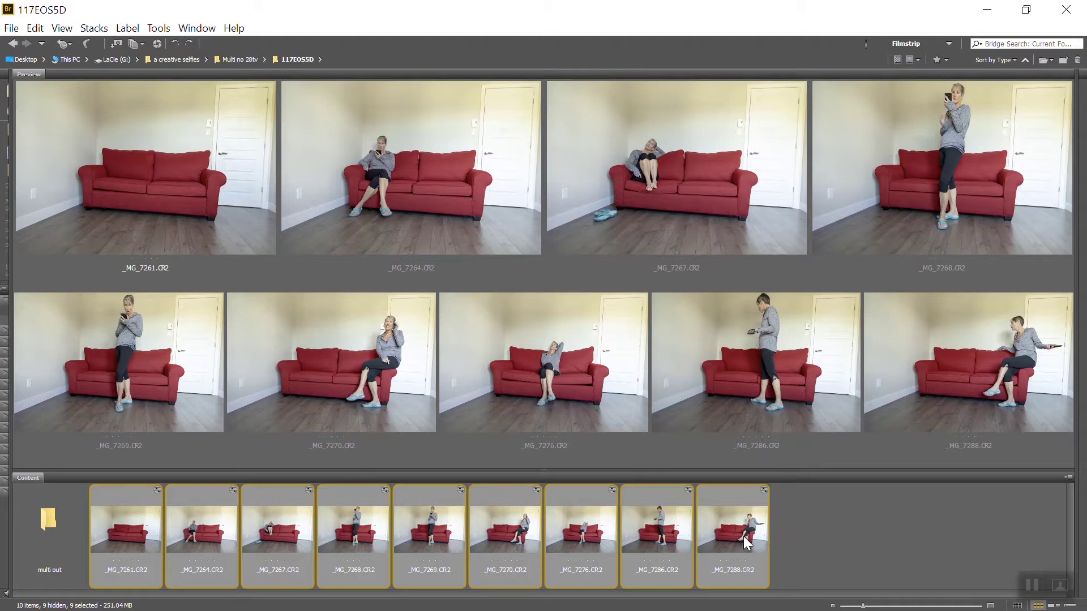
right_click(742, 535)
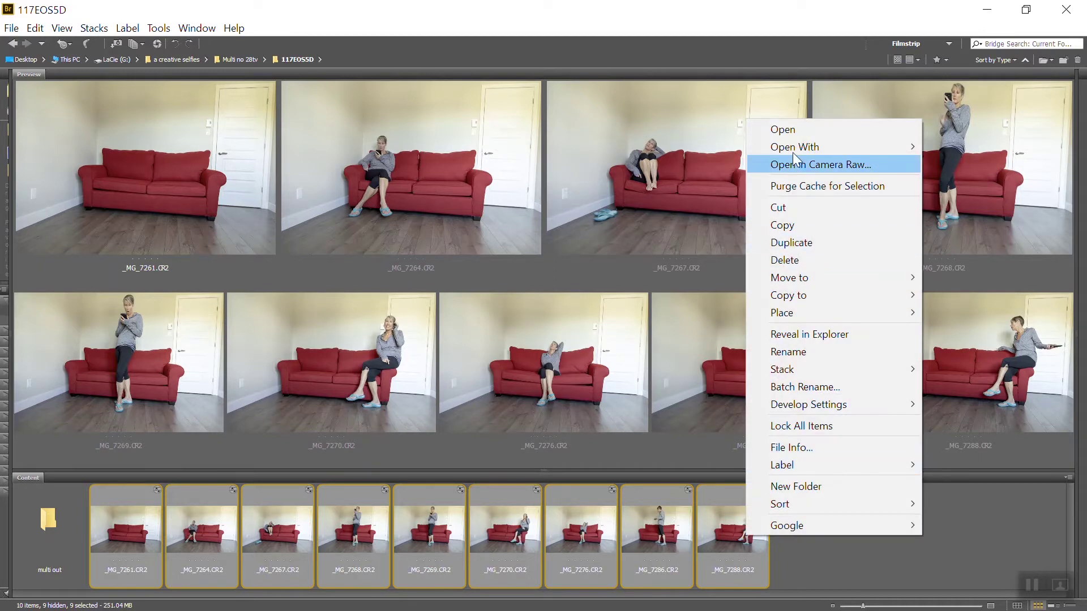
mouse_move(793, 151)
left_click(733, 141)
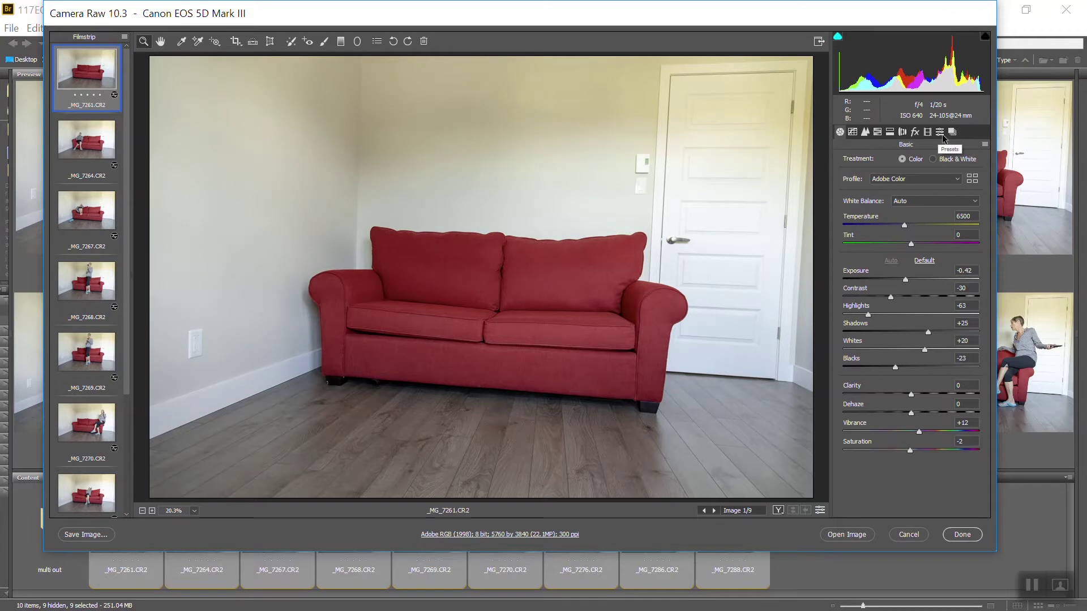
Step: Turn on chromatic aberration removal and lens profile corrections for _MG_7261, with Auto white balance
left_click(902, 132)
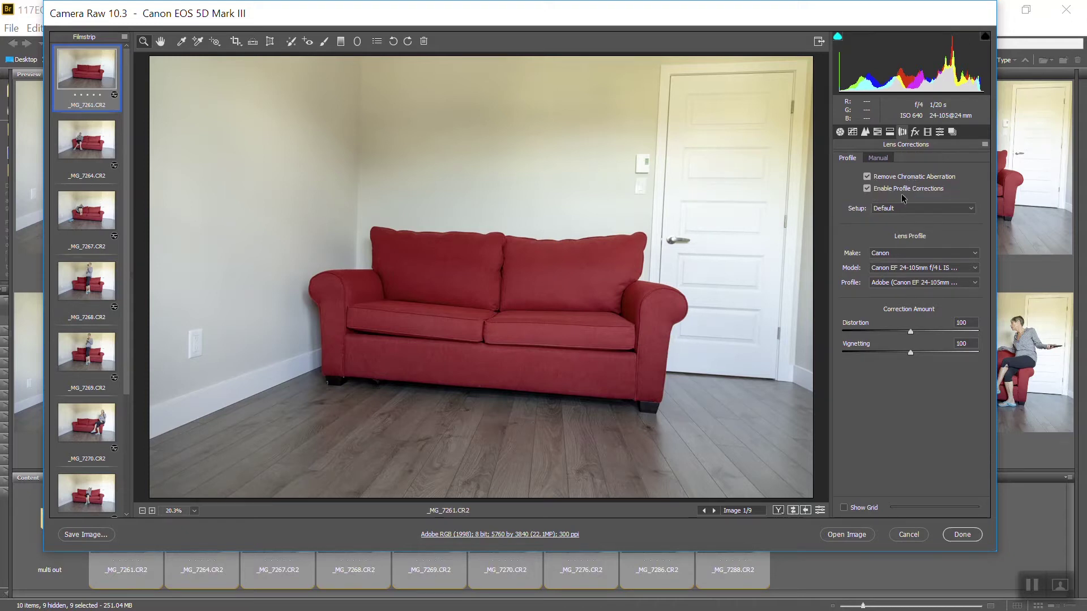
key("i")
left_click(891, 260)
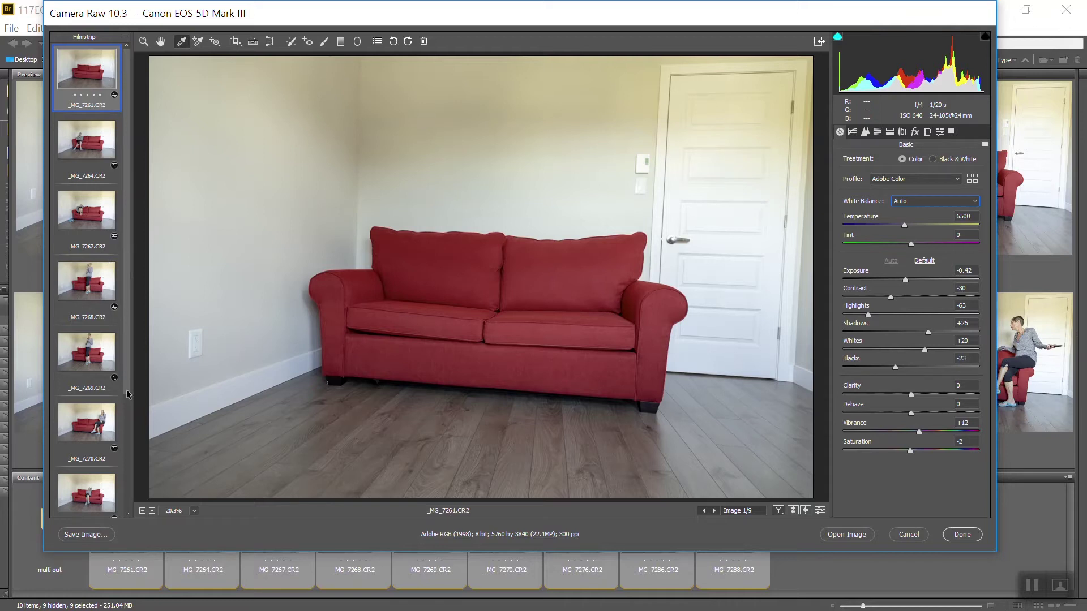
Step: Select all nine filmstrip images, sync _MG_7261's corrections to them, then view _MG_7276
left_click_drag(129, 396, 144, 516)
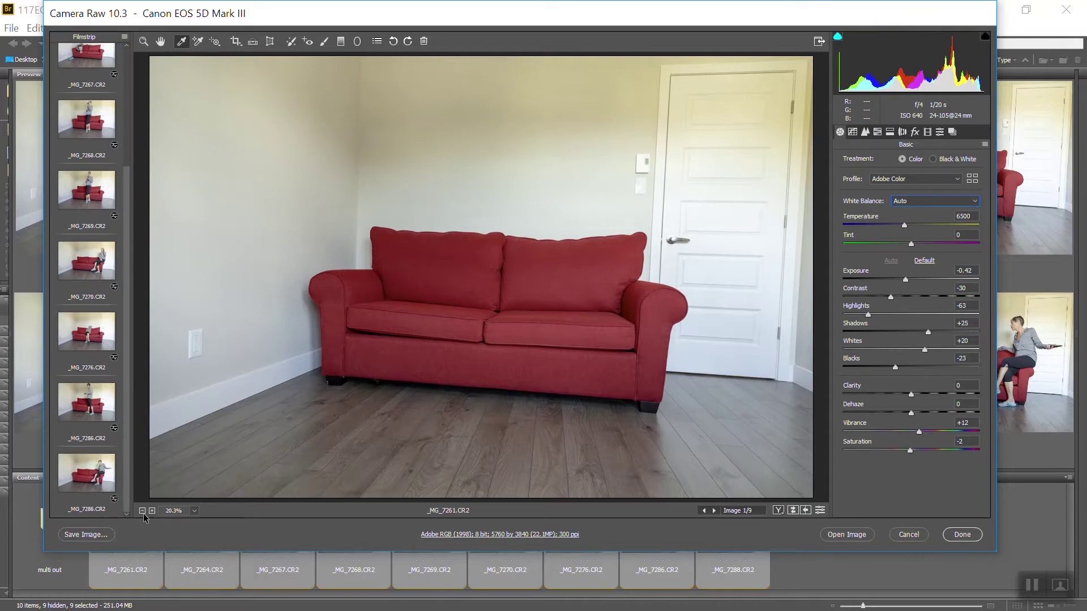
left_click(99, 475, "shift")
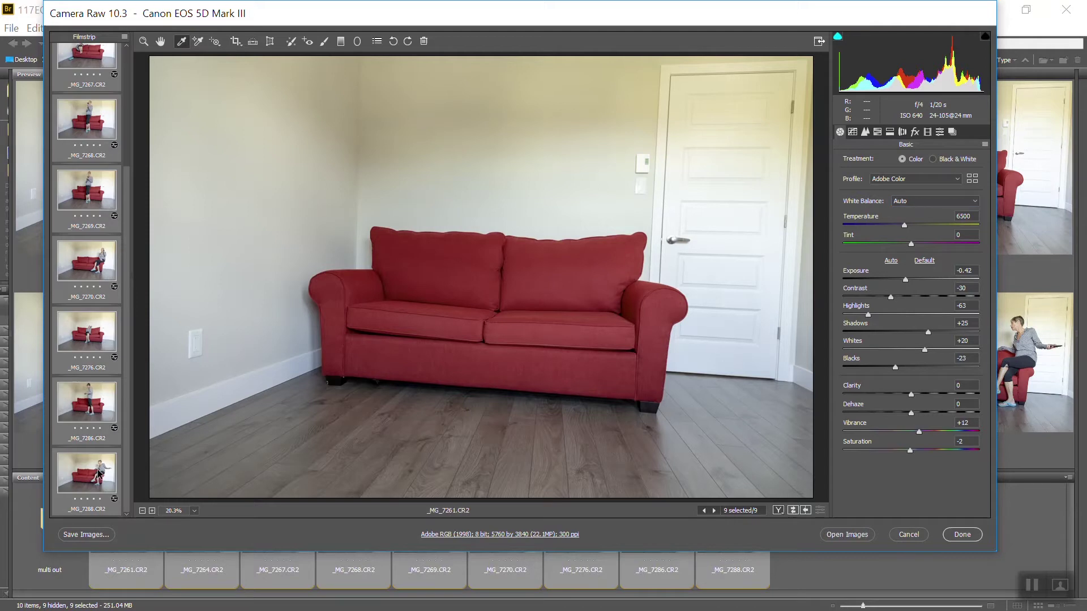
left_click(125, 35)
left_click(158, 49)
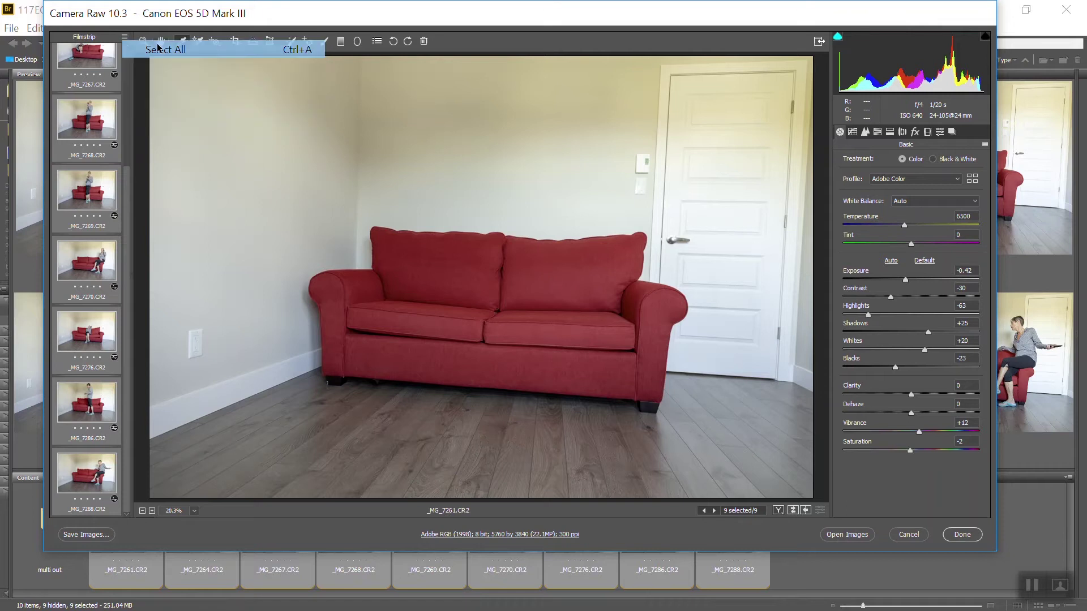
left_click(125, 36)
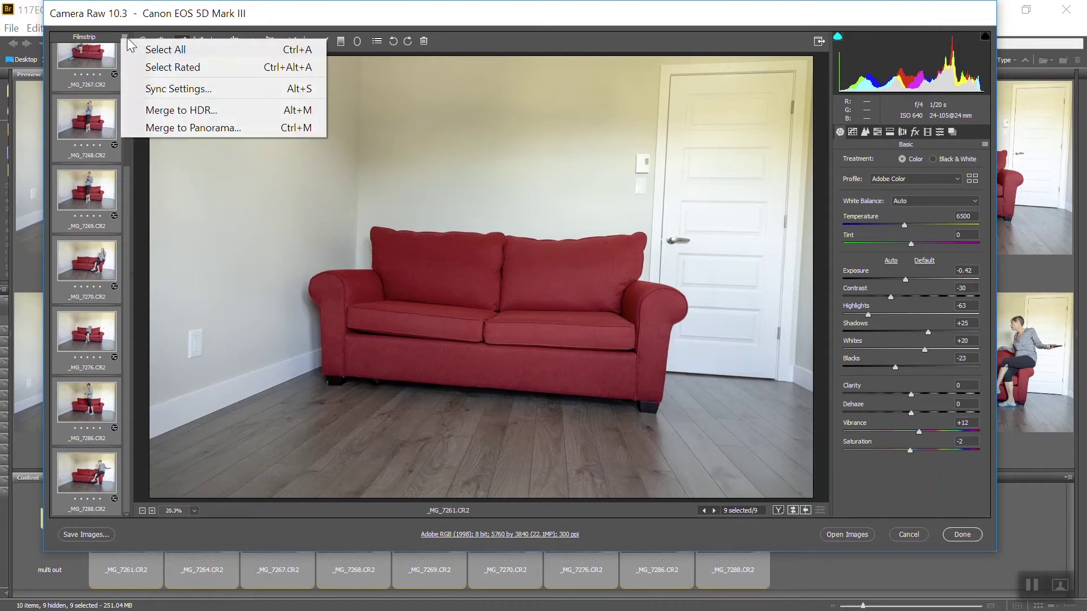
left_click(168, 90)
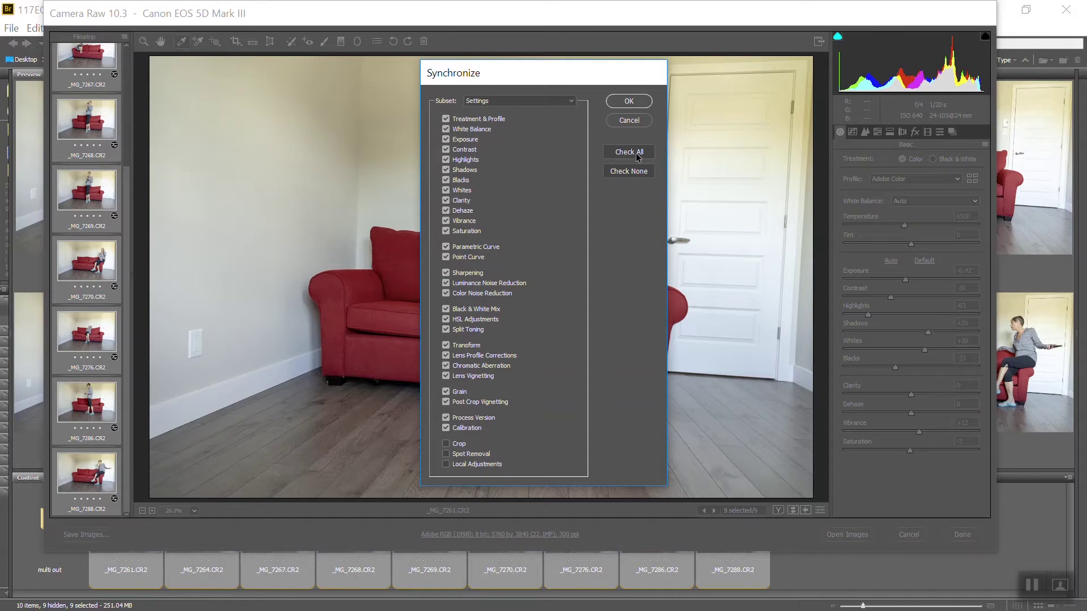
left_click(628, 102)
left_click(87, 333)
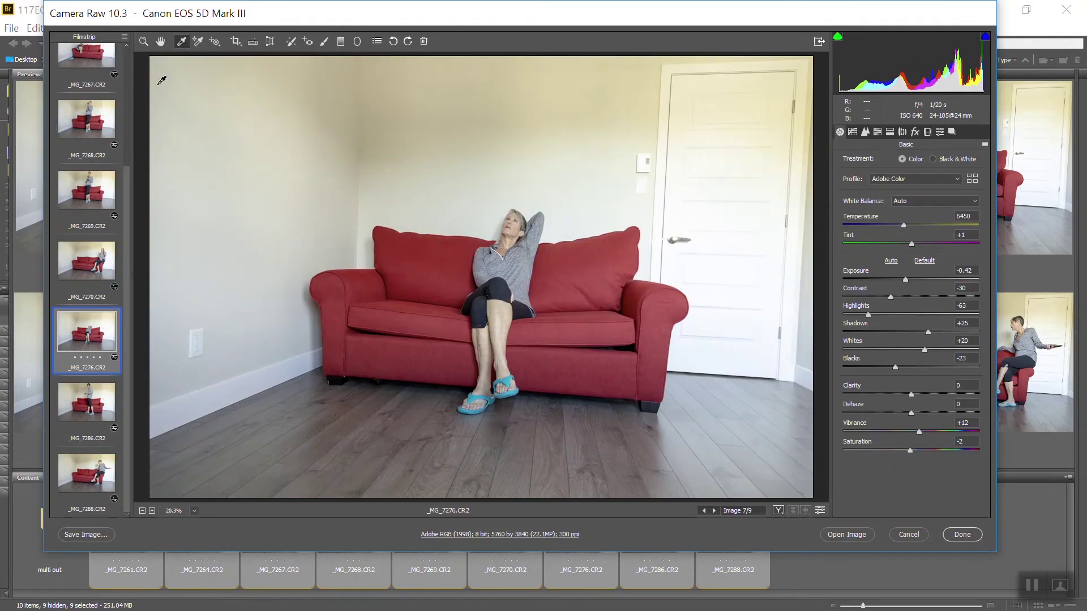
Step: Select all nine shots and save them as TIFF files in the desktop multi tiff folder
left_click(124, 37)
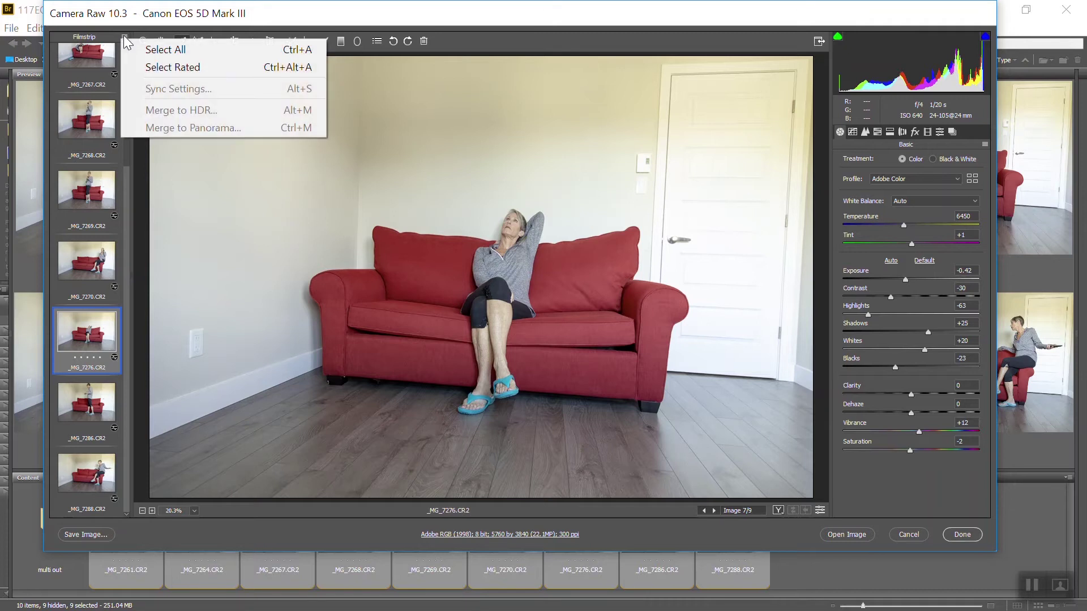
left_click(146, 50)
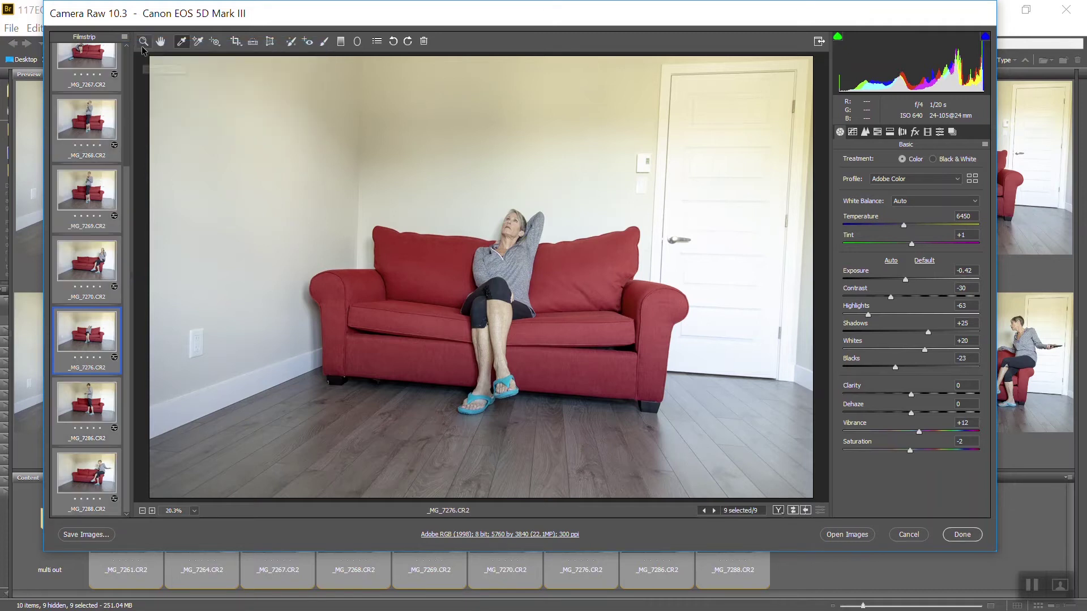
left_click(86, 535)
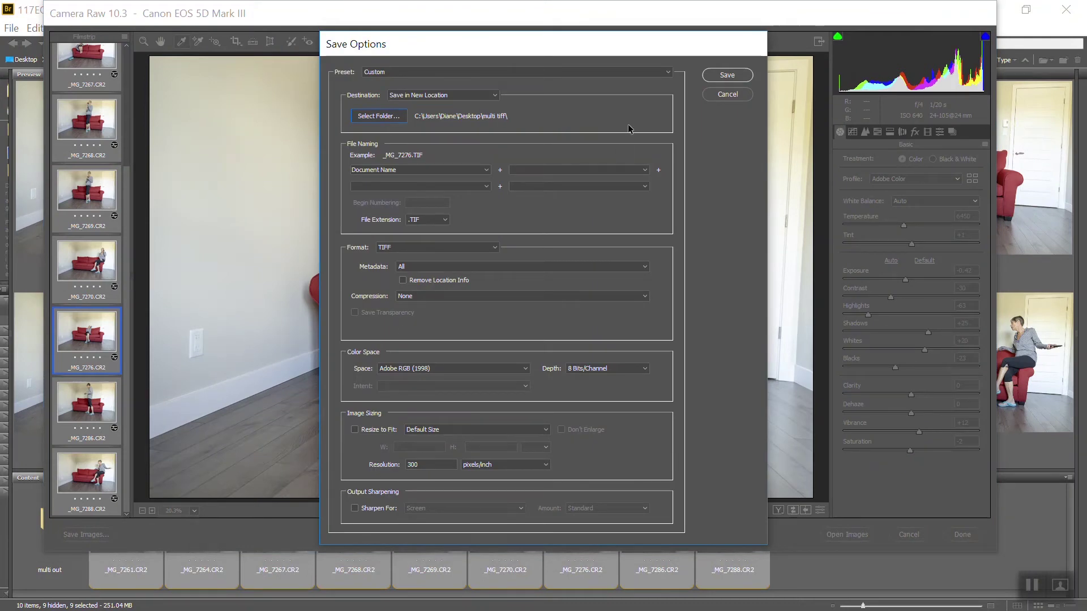
left_click(727, 75)
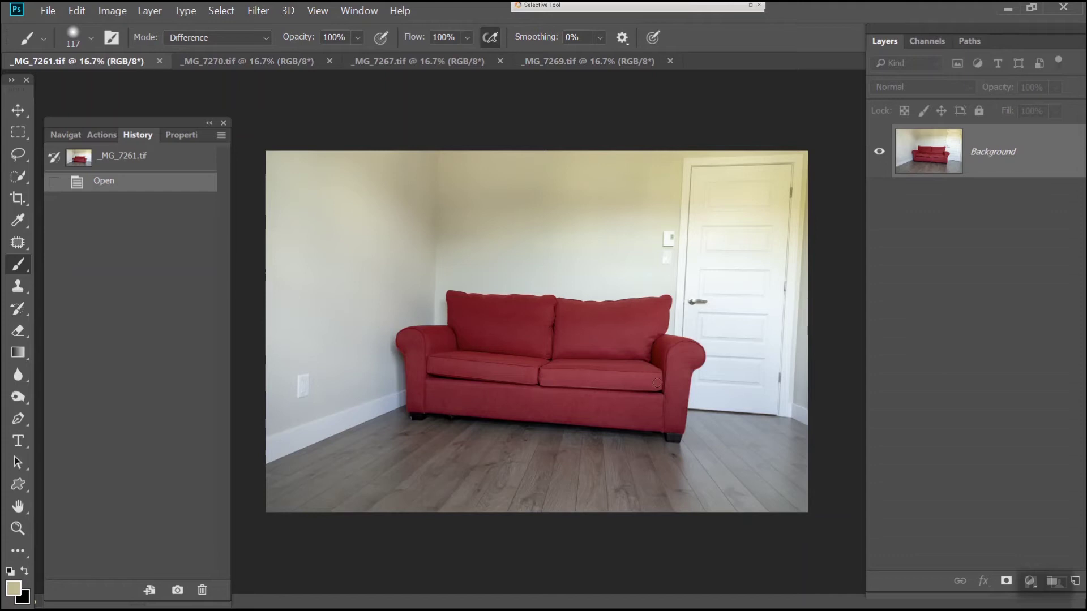
Step: Review the seated _MG_7270, knees-hugging _MG_7267 and standing-phone _MG_7269 documents in turn
left_click(240, 63)
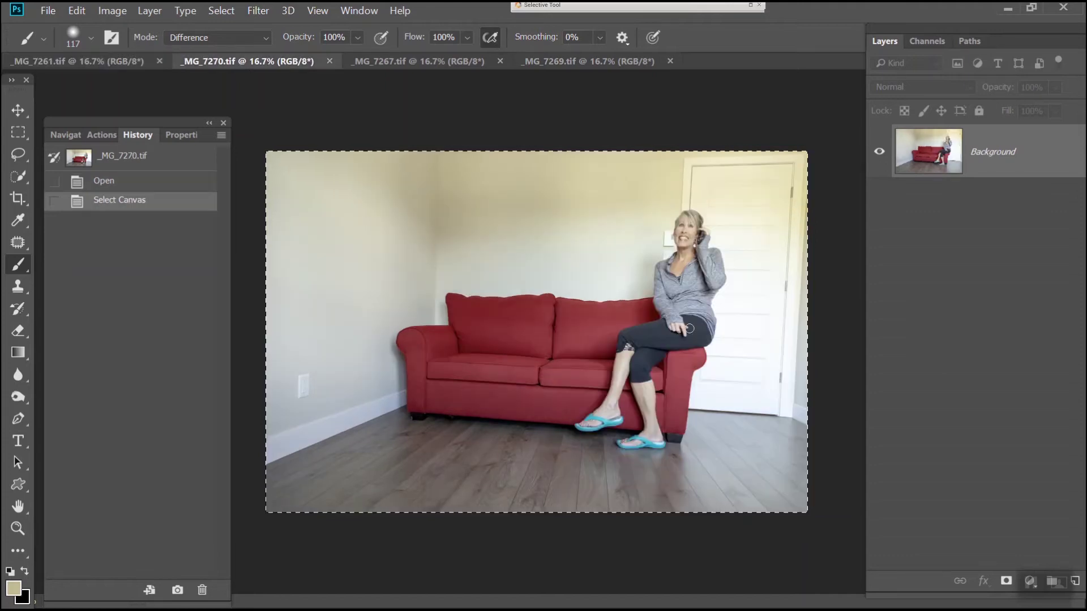
left_click(385, 61)
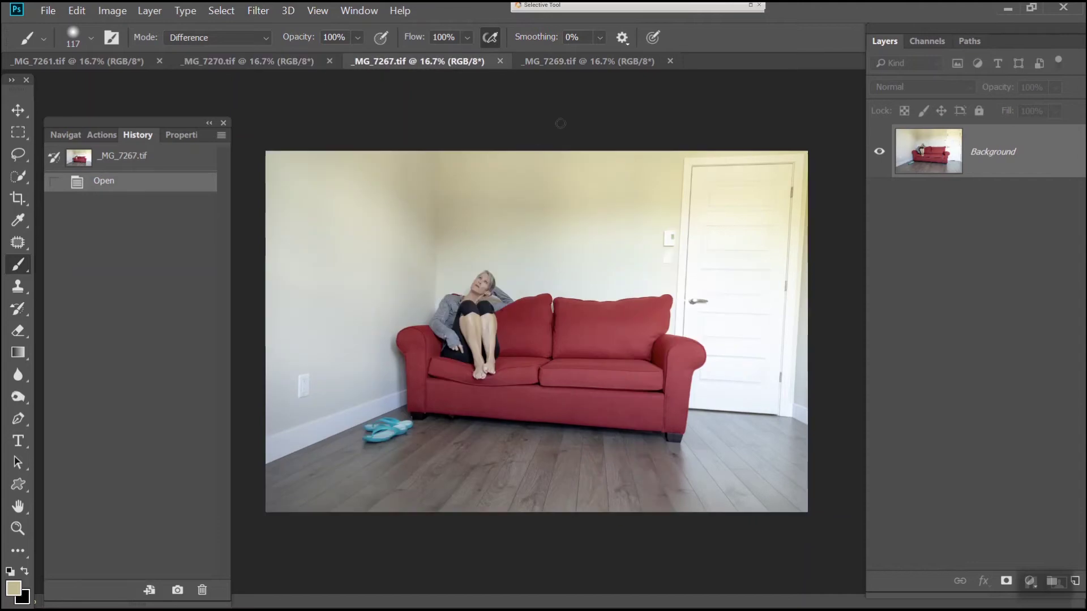
left_click(567, 62)
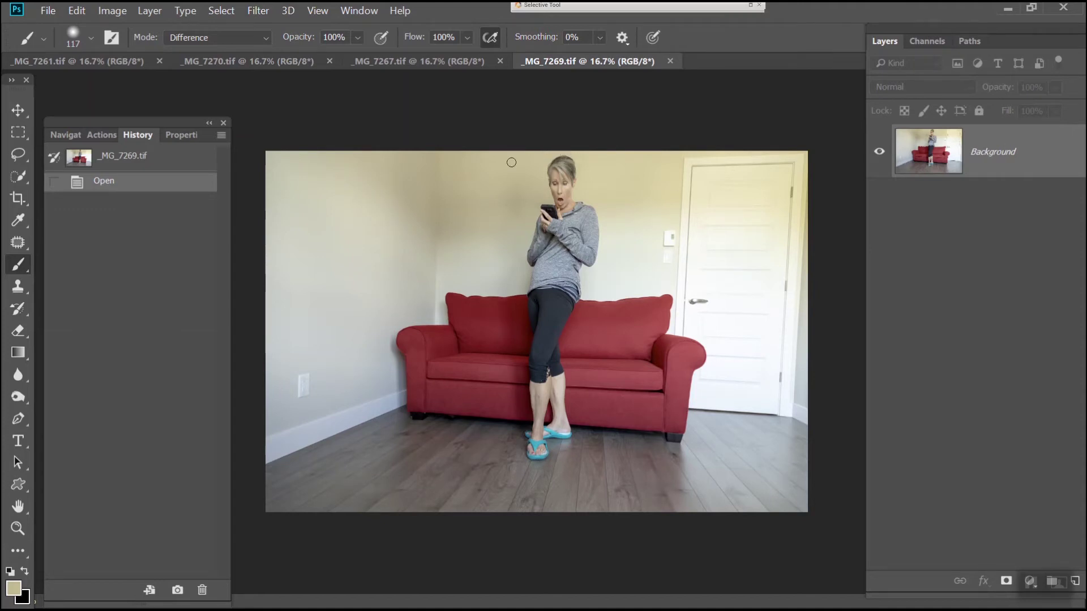
Step: Copy the whole seated pose into _MG_7261 as a new layer and close its source image
left_click(221, 60)
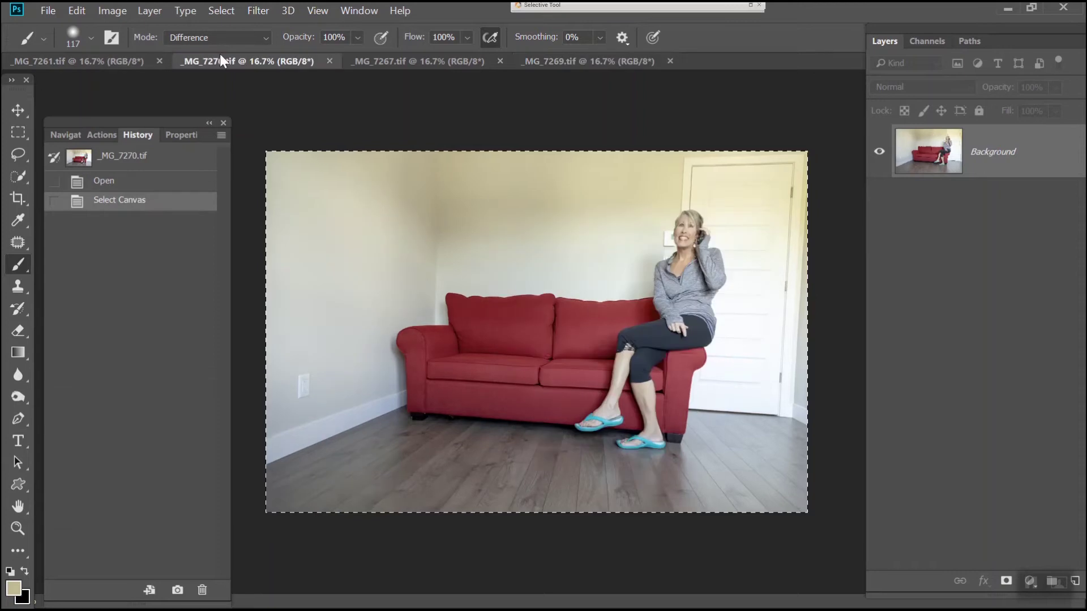
left_click(219, 11)
left_click(239, 29)
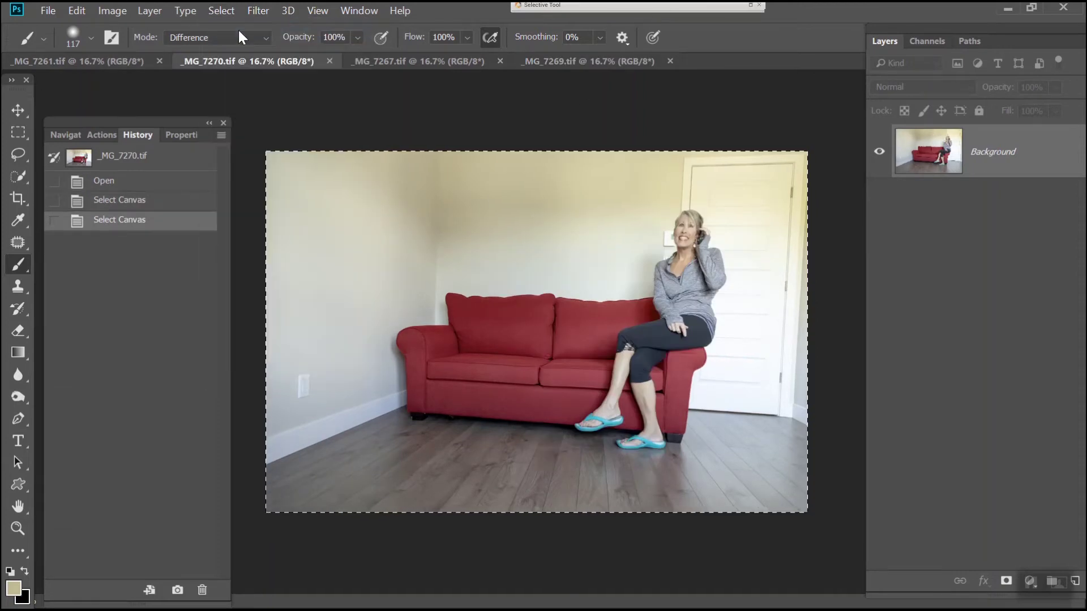
left_click(76, 11)
left_click(110, 124)
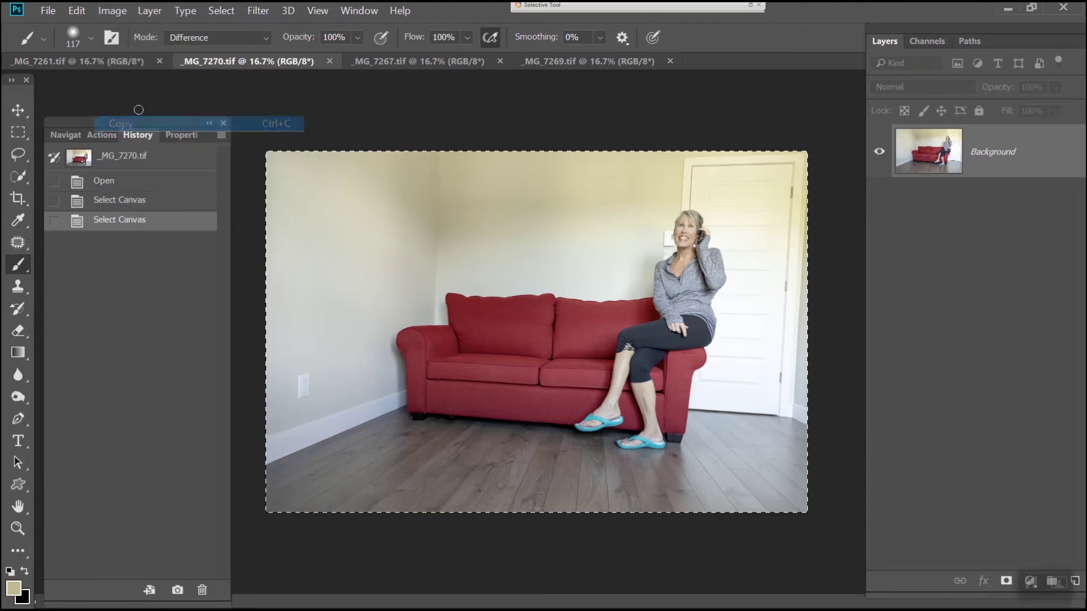
left_click(117, 63)
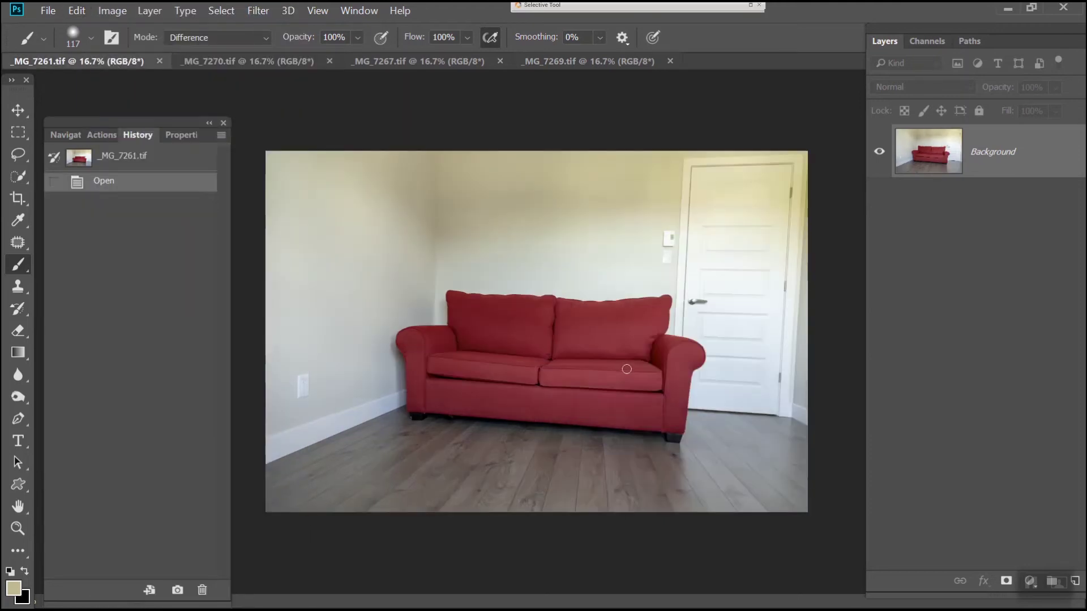
left_click(77, 11)
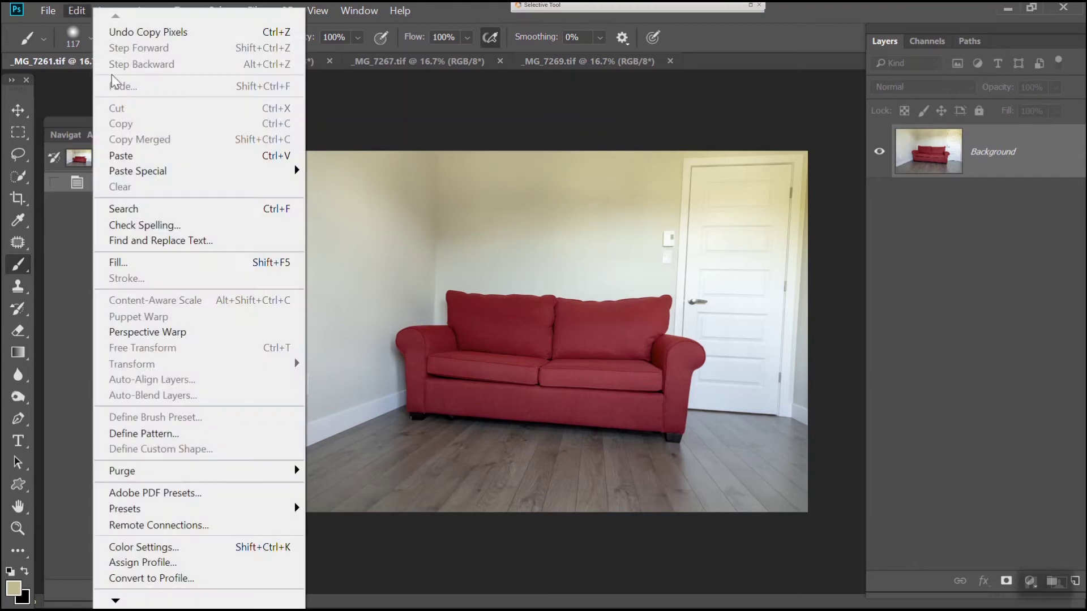
left_click(152, 155)
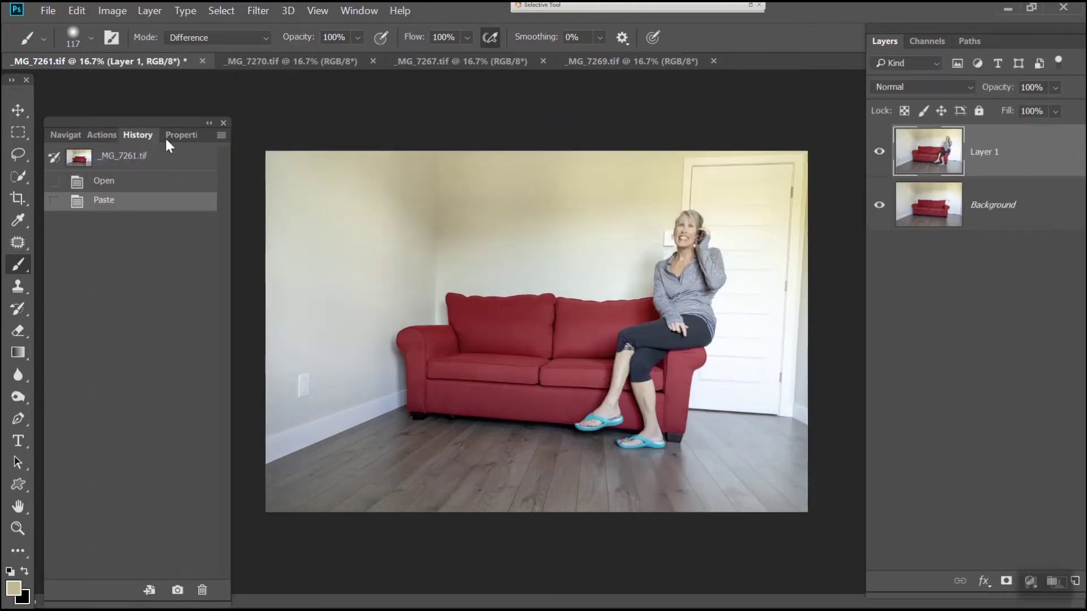
left_click(315, 59)
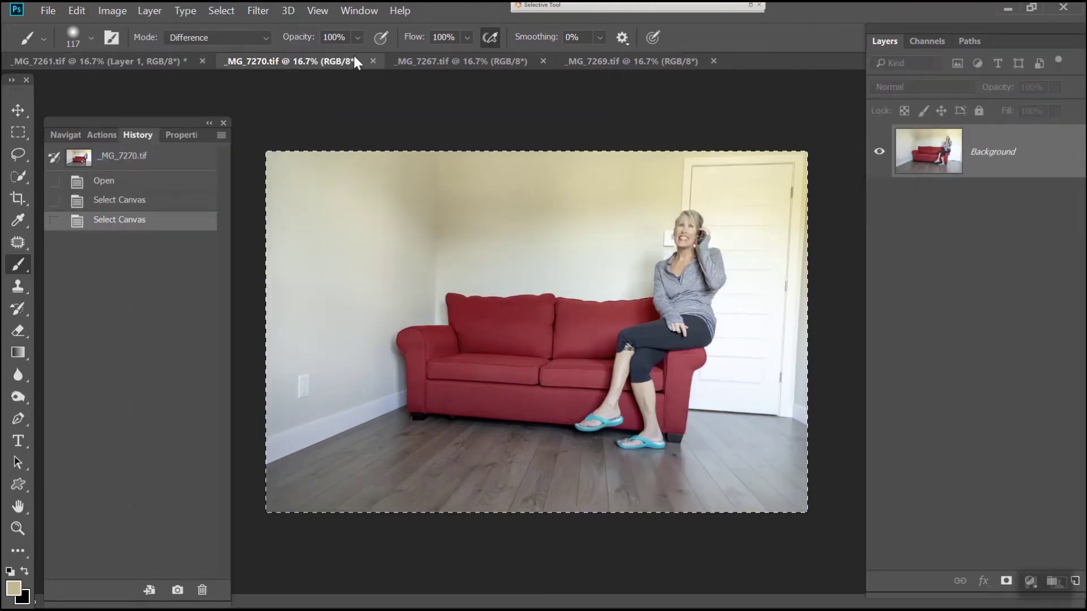
left_click(373, 61)
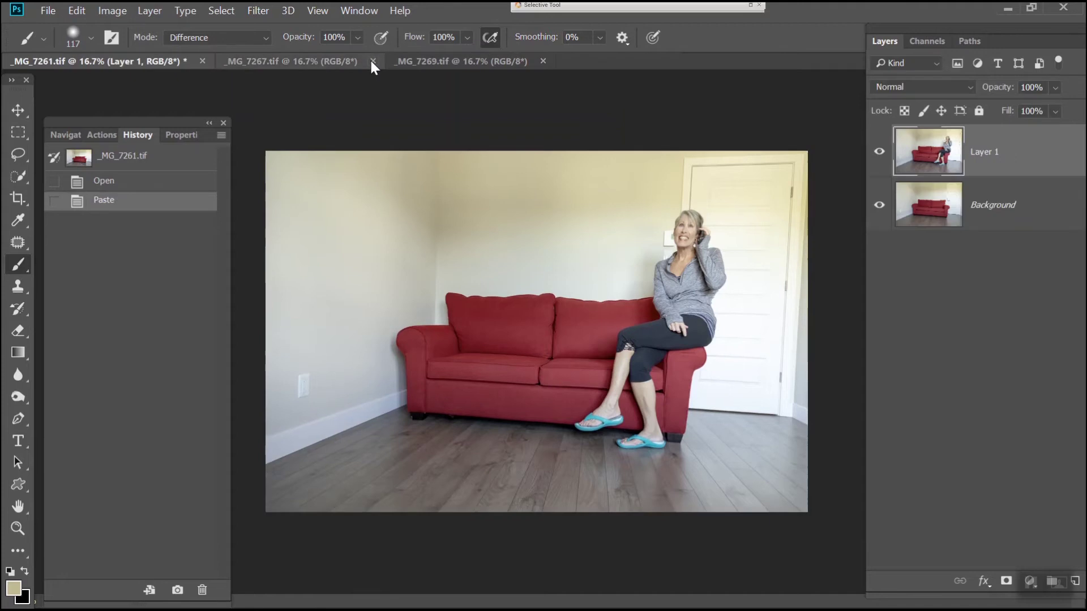
Step: Copy the sofa-corner pose from _MG_7267 into _MG_7261 as Layer 2, then close _MG_7267
left_click(302, 64)
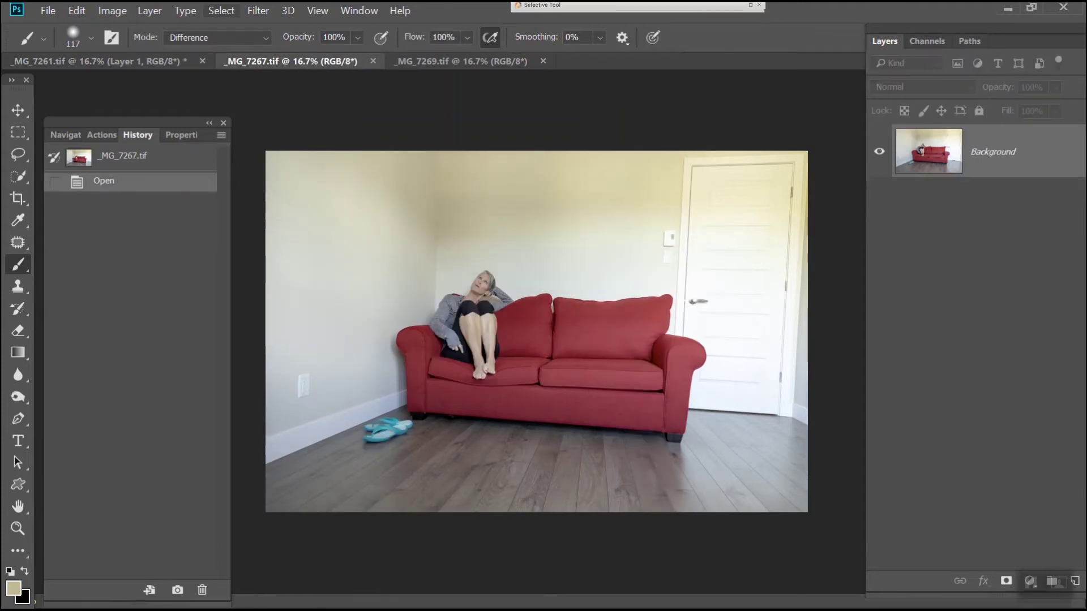
key("ctrl+a")
key("ctrl+c")
key("ctrl+shift+Tab")
key("ctrl+v")
left_click(336, 61)
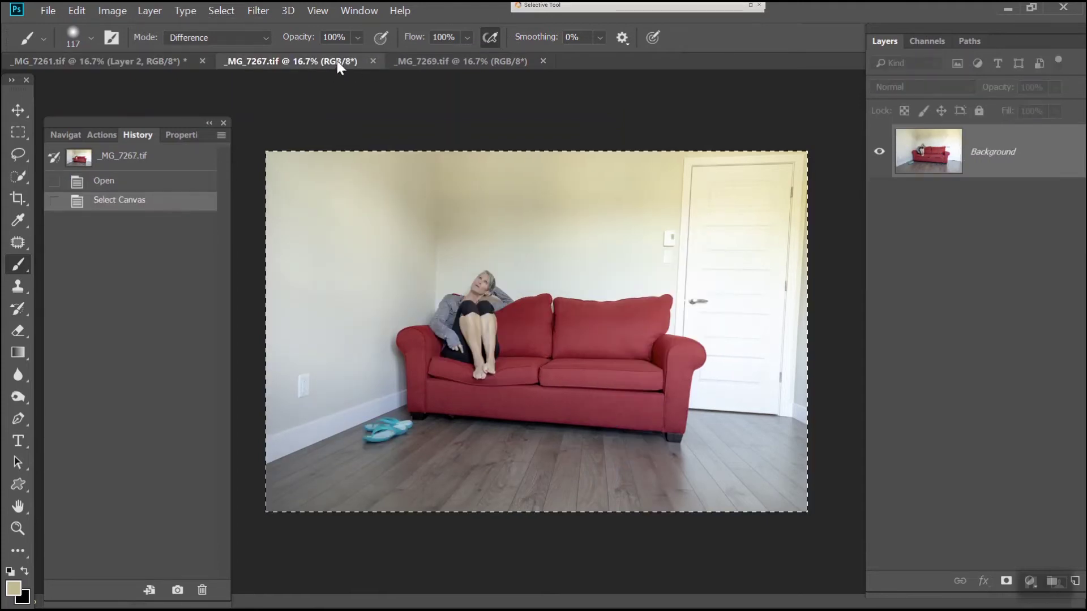
left_click(372, 59)
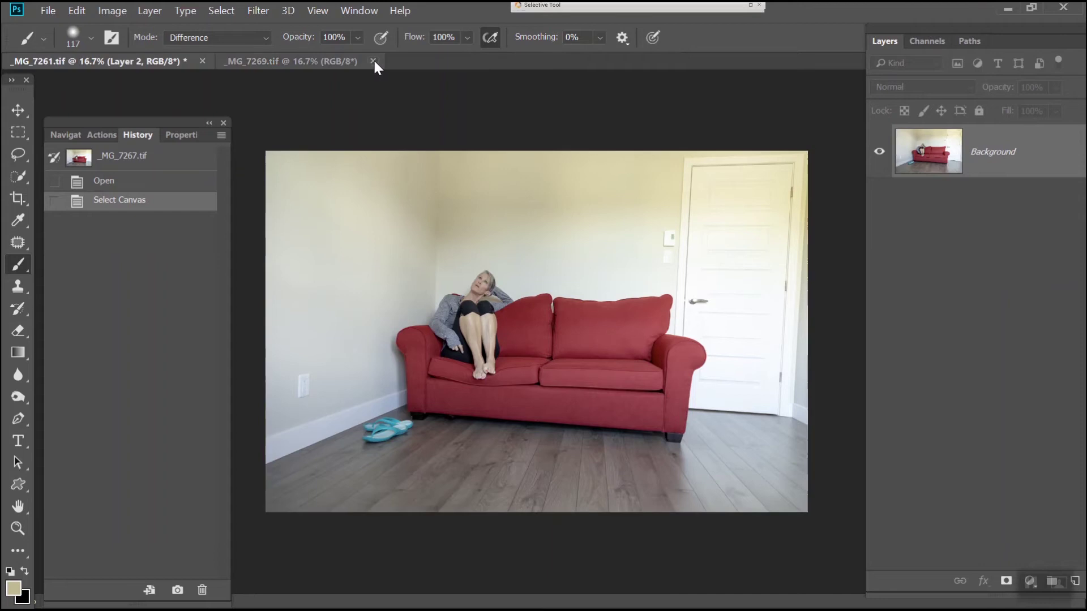
Step: Copy the entire standing pose from _MG_7269 and return to the _MG_7261 composite
left_click(325, 62)
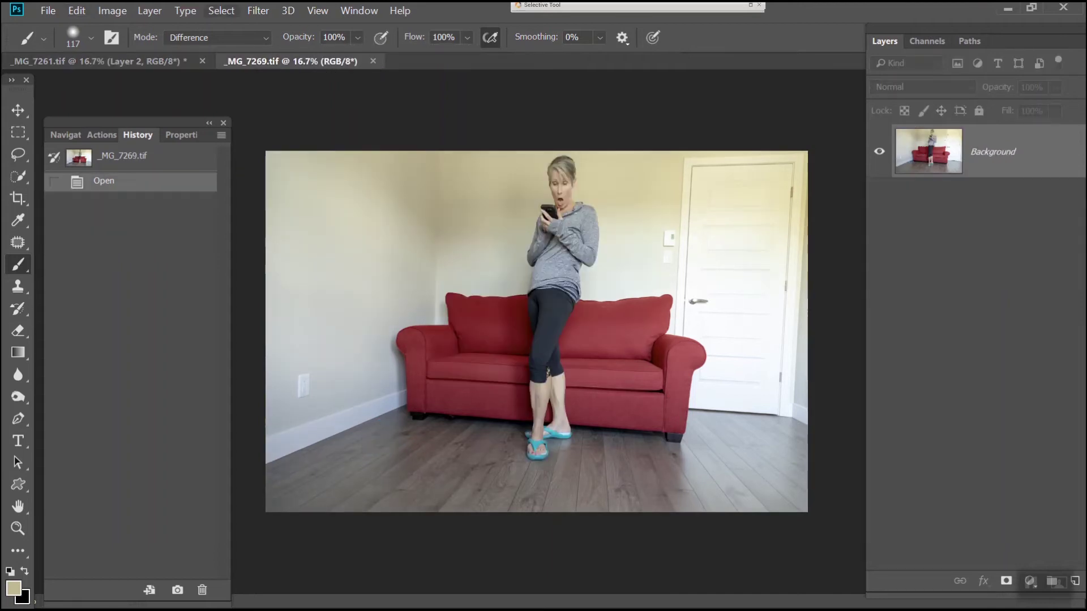
left_click(220, 11)
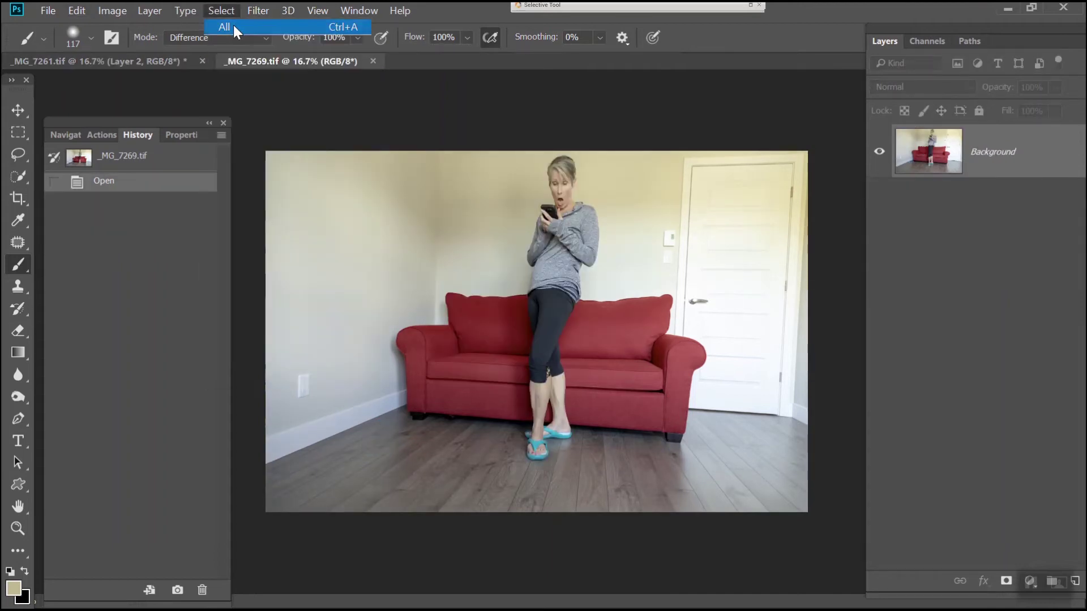
left_click(233, 26)
left_click(73, 10)
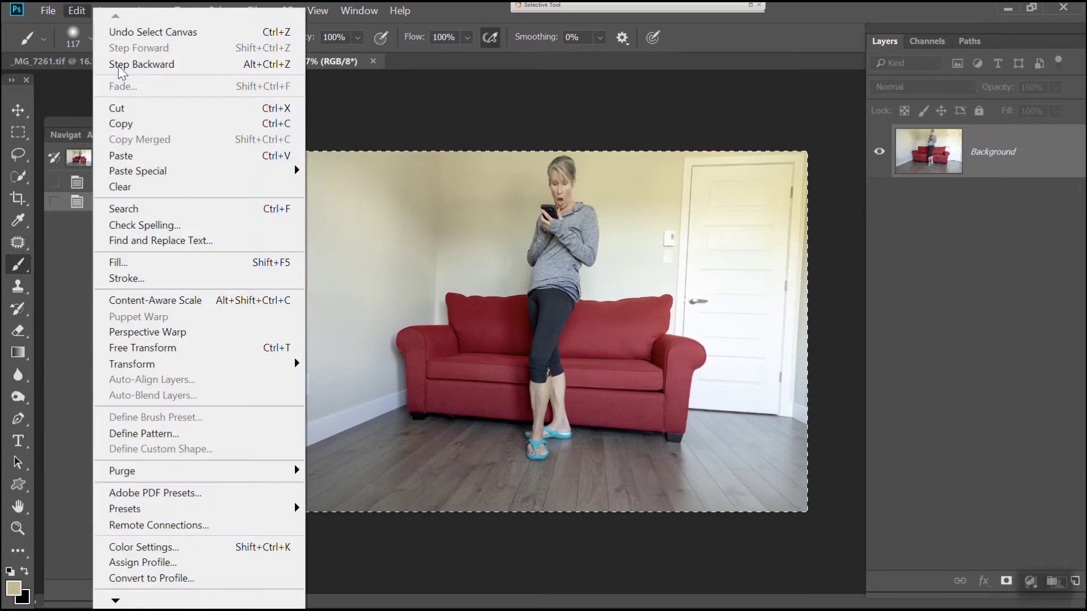
left_click(150, 123)
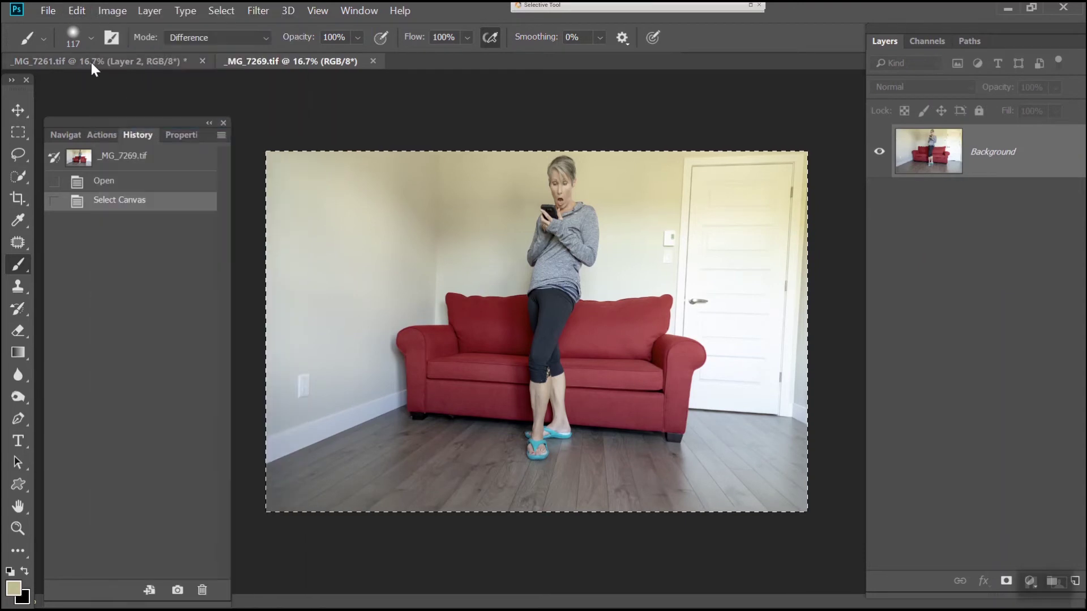
left_click(90, 60)
left_click(77, 11)
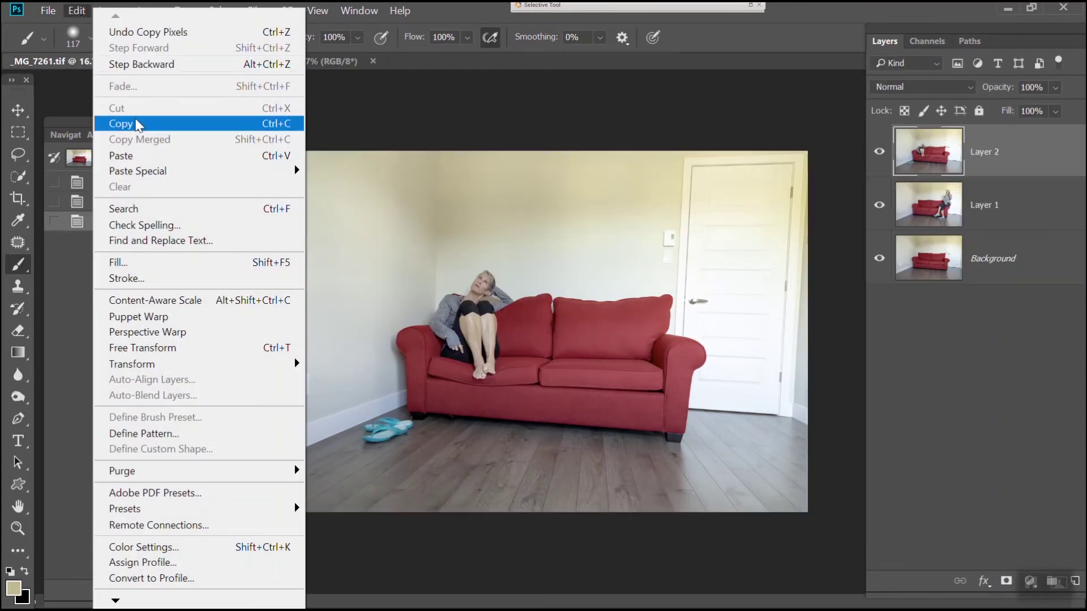
Step: Paste the standing pose as Layer 3, then hide Layers 1, 2 and 3
left_click(141, 156)
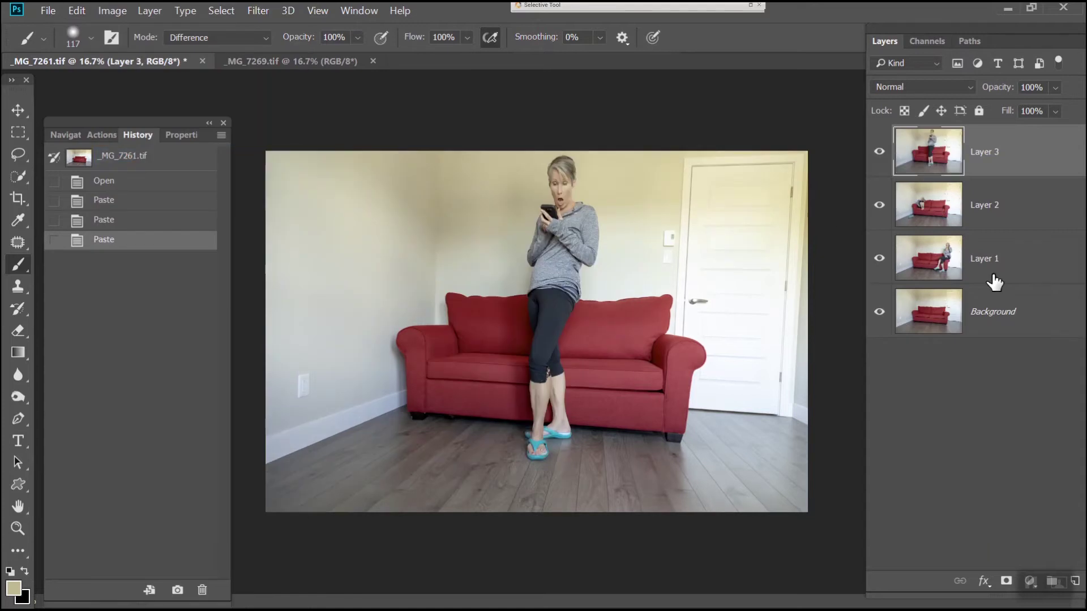
left_click(879, 152)
left_click(879, 205)
left_click(879, 258)
Step: Duplicate the empty-sofa Background layer as Background copy
left_click(1009, 318)
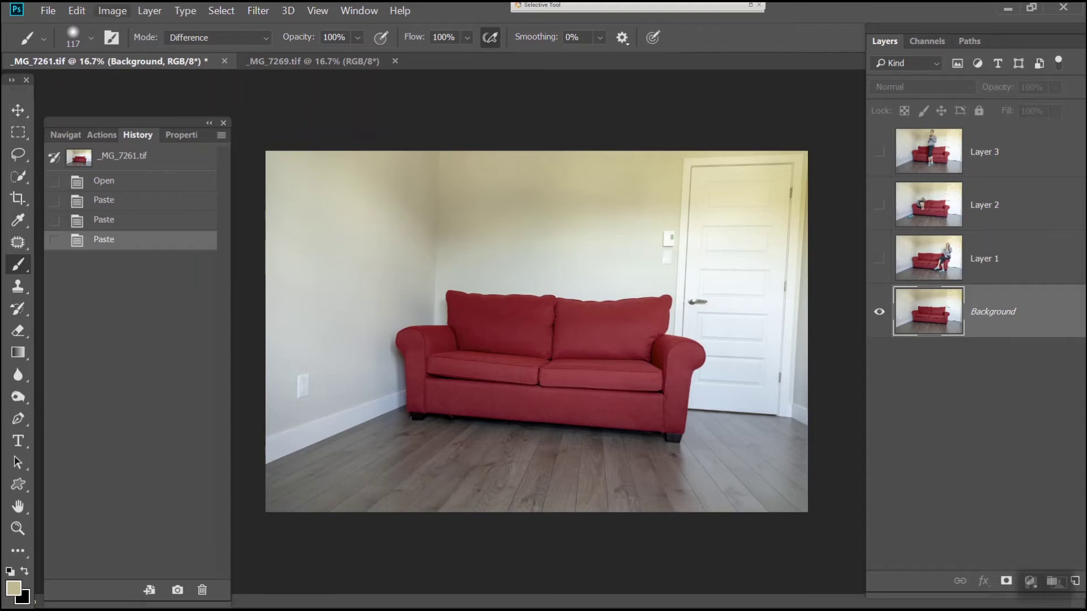
left_click(166, 10)
left_click(193, 46)
left_click(470, 90)
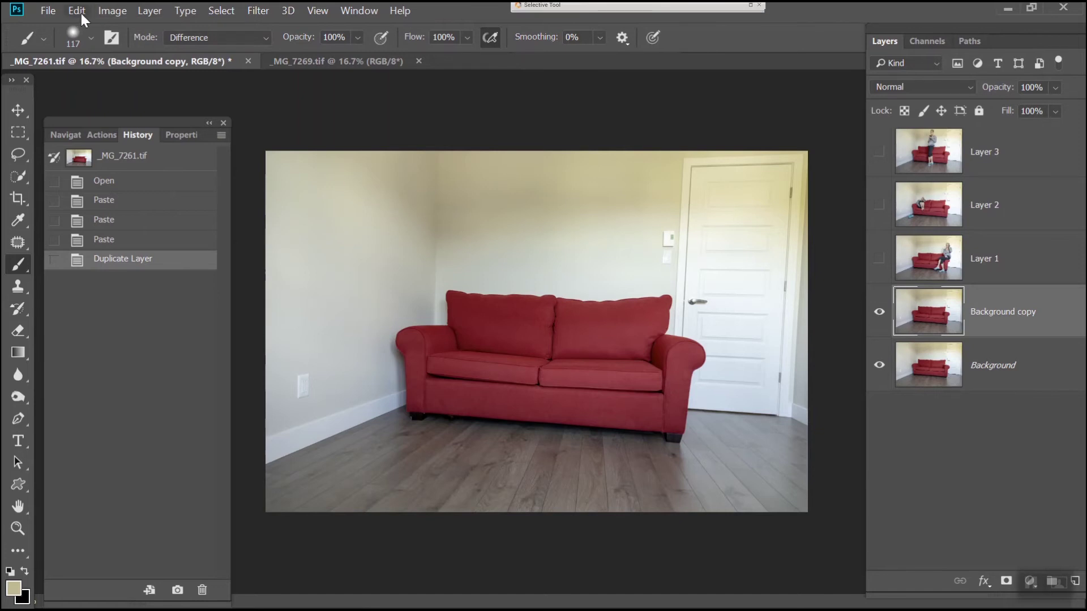
Step: Extend the canvas upward to 15 inches tall, anchored bottom-center, filled with sampled wall colour
left_click(112, 10)
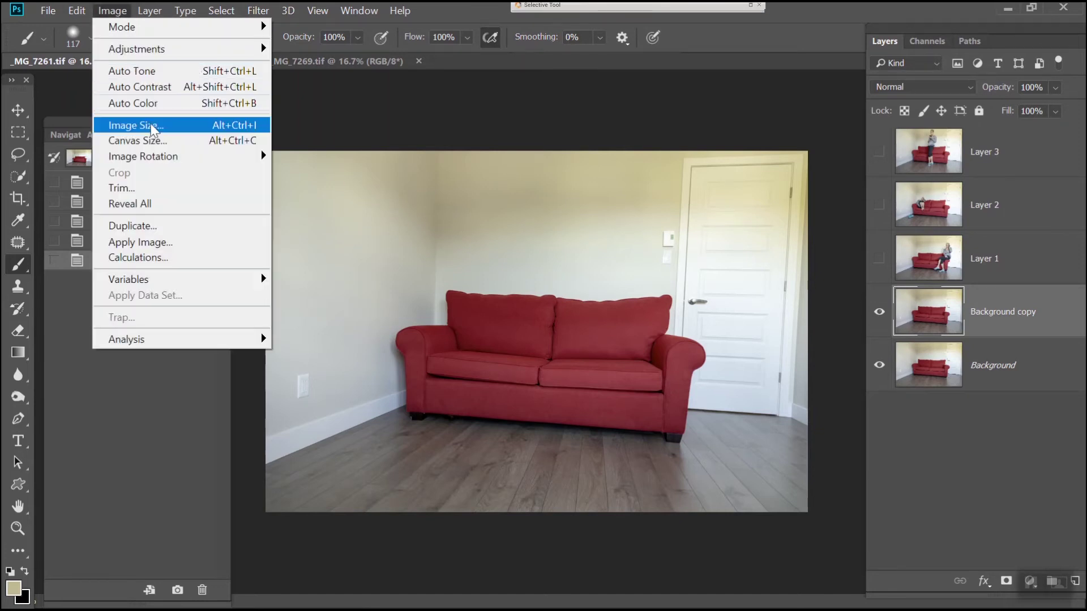
left_click(150, 139)
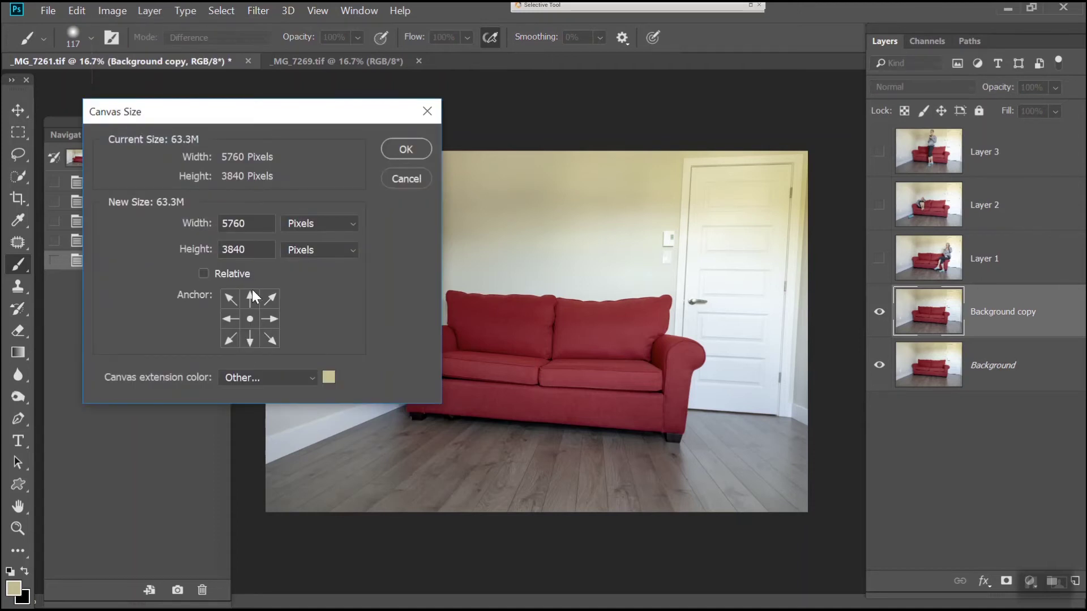
left_click(250, 340)
left_click(297, 258)
left_click(313, 293)
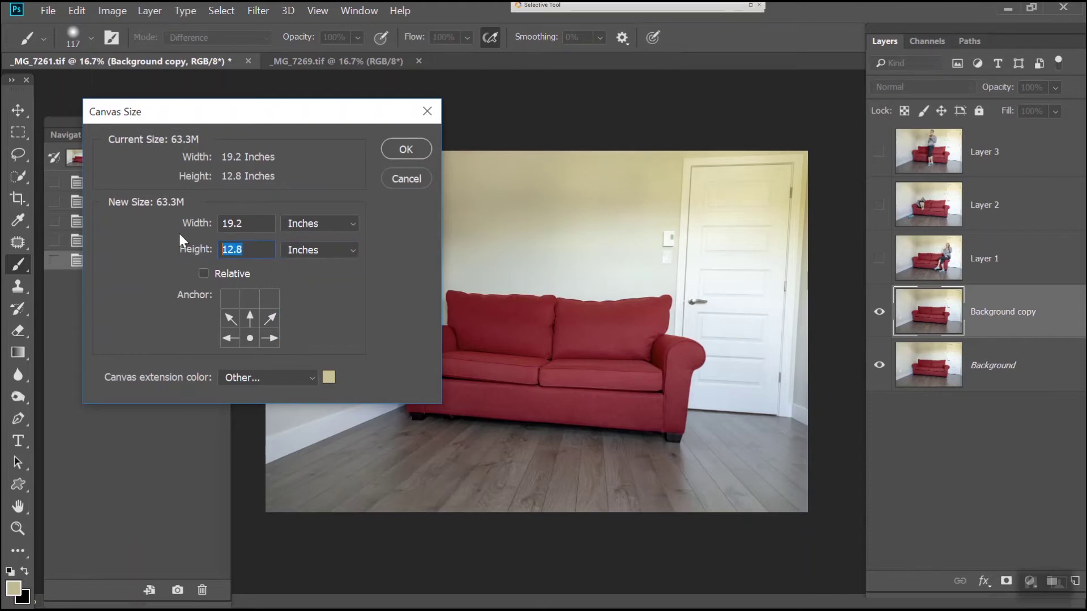
type("15")
left_click(327, 378)
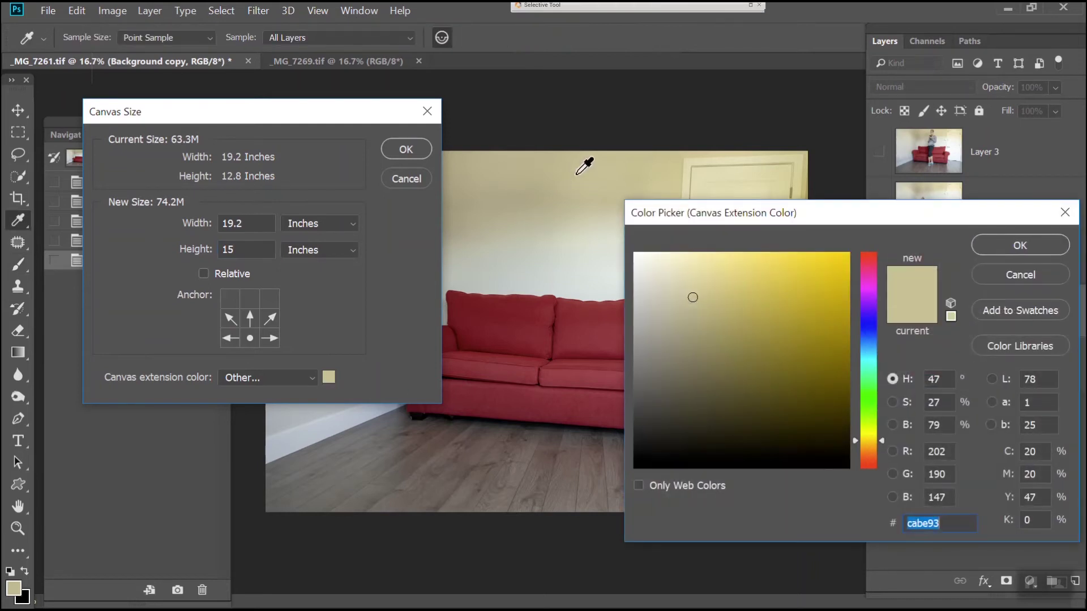
left_click(1036, 241)
left_click(400, 149)
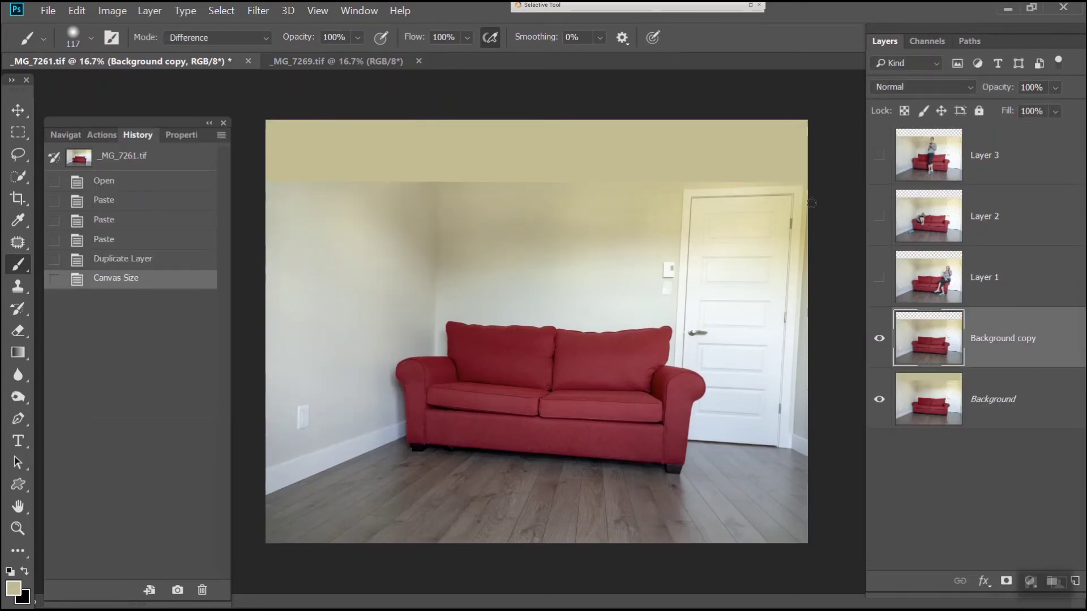
Step: Marquee the tan top strip and fill it with Content-Aware wall
left_click(18, 132)
left_click_drag(263, 117, 817, 185)
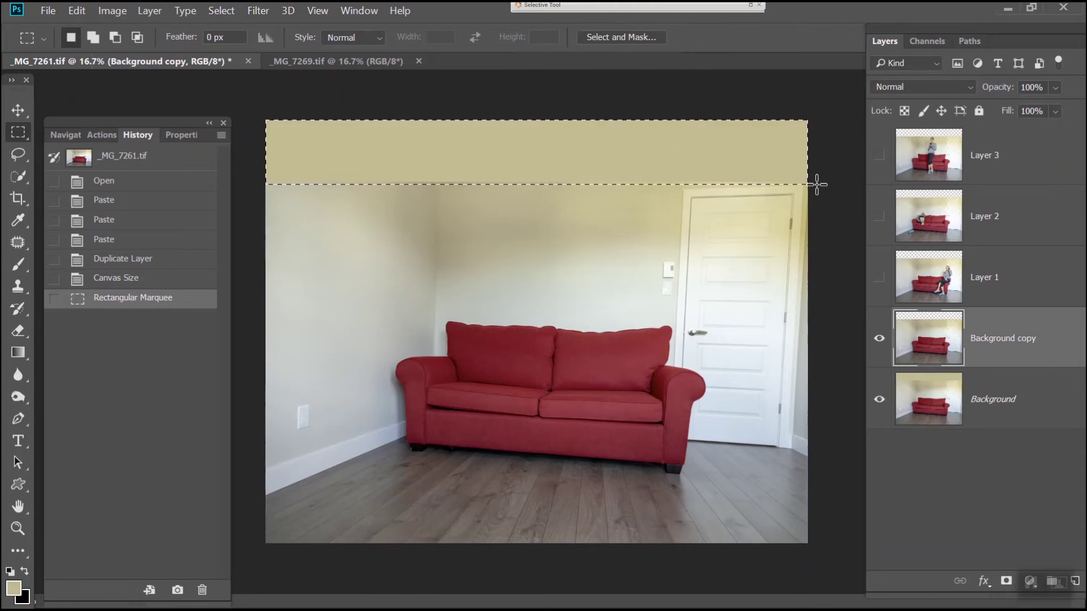
left_click(88, 10)
left_click(151, 261)
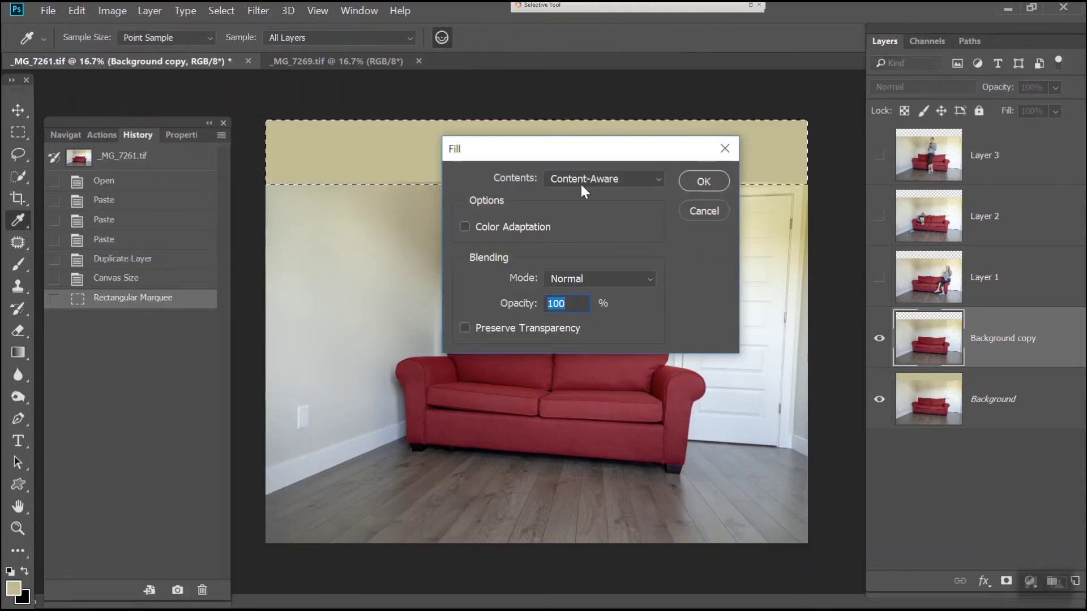
left_click(701, 182)
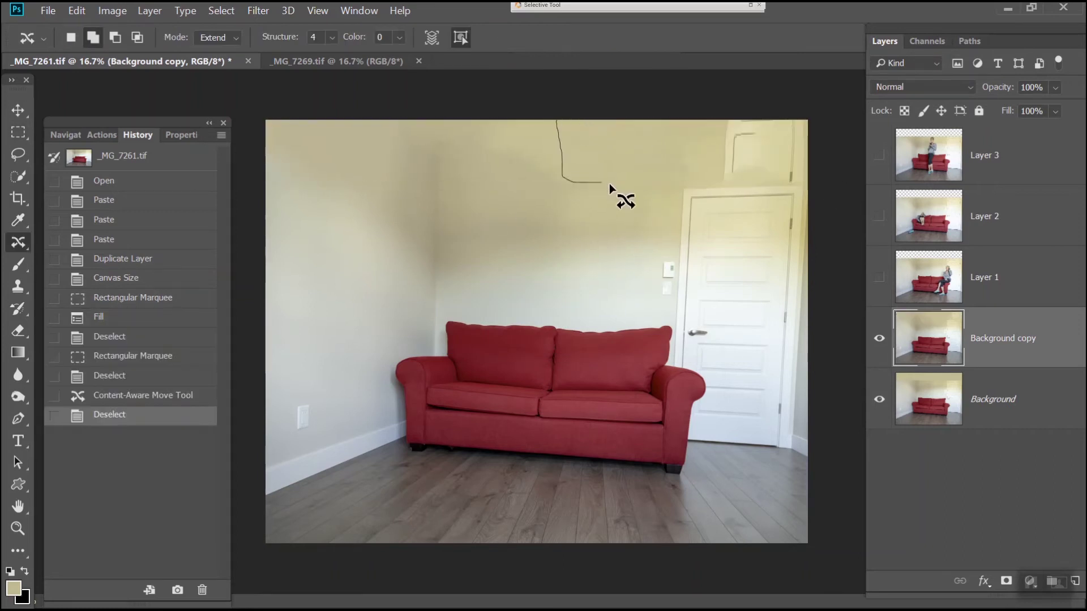
Step: Patch the wall above the door with a content-aware moved selection, and float the Layers panel
mouse_move(672, 184)
left_mouse_down()
mouse_move(686, 164)
mouse_move(681, 111)
mouse_move(539, 105)
mouse_move(655, 158)
mouse_move(718, 155)
left_mouse_up()
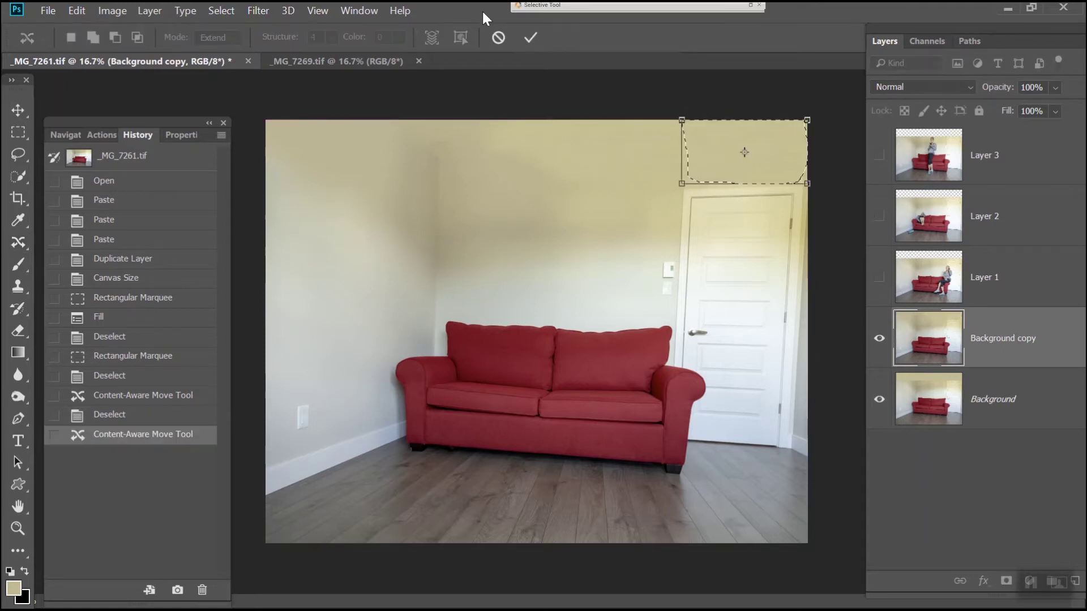
key("ctrl+d")
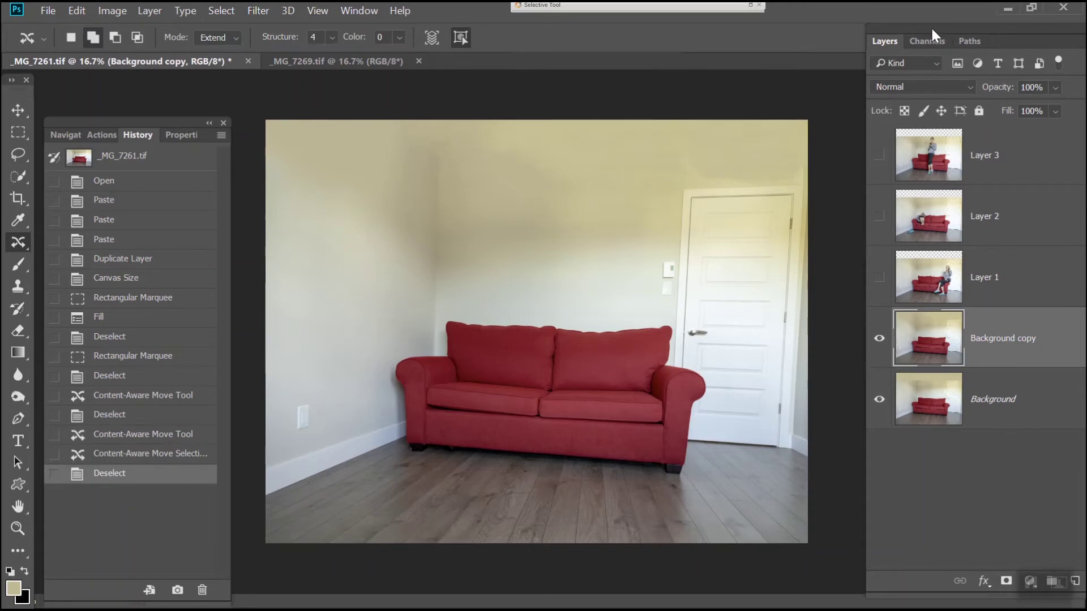
left_click_drag(933, 21, 860, 10)
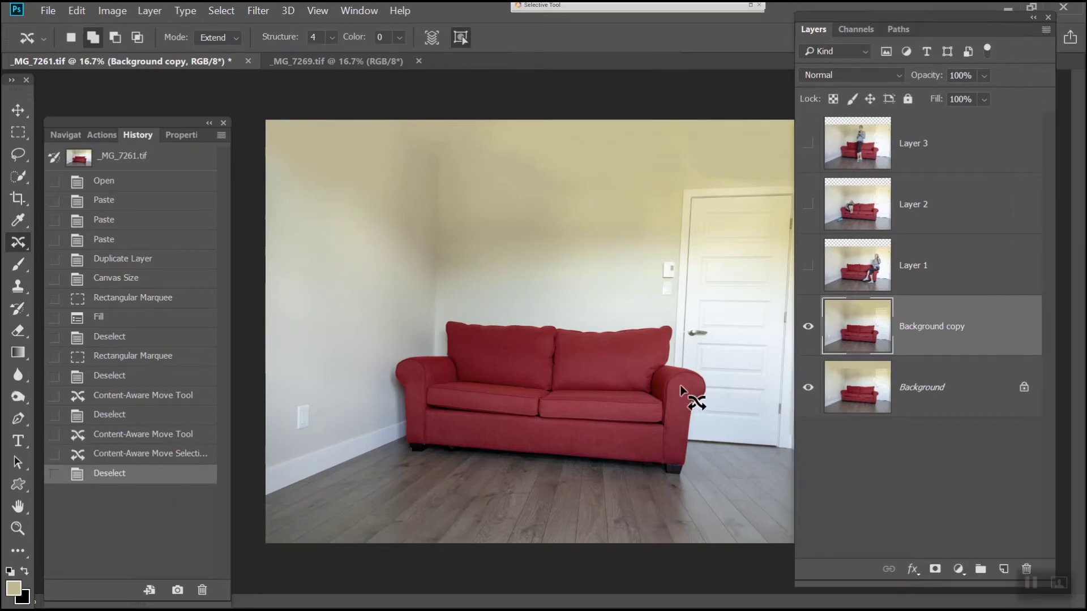
Step: On a new layer, paint sampled wall colour over the uneven upper wall, then bring back Layer 1
left_click(1003, 572)
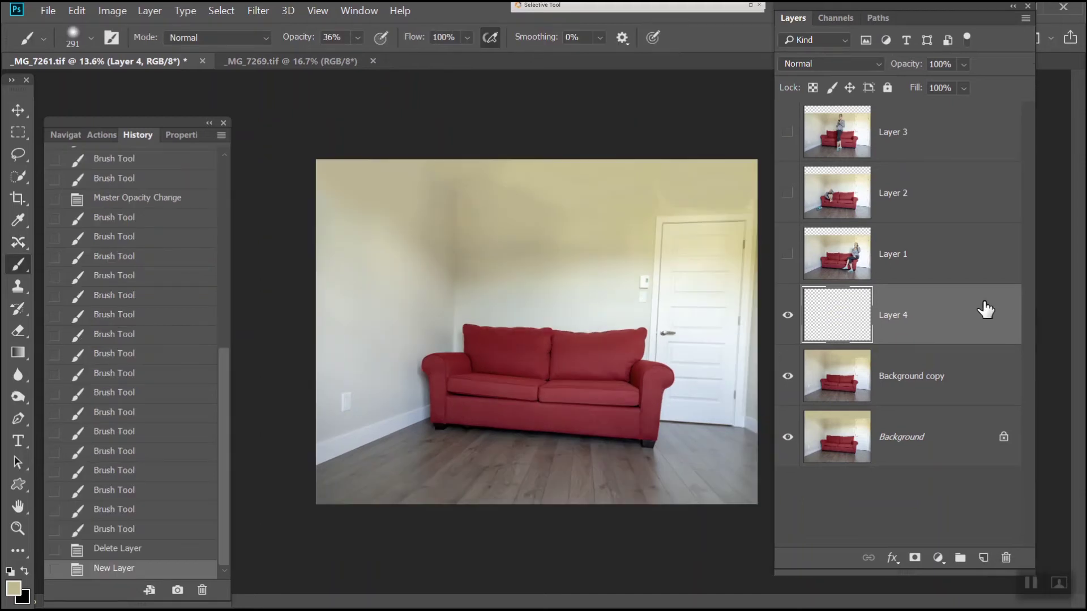
scroll(696, 177, "up", 3)
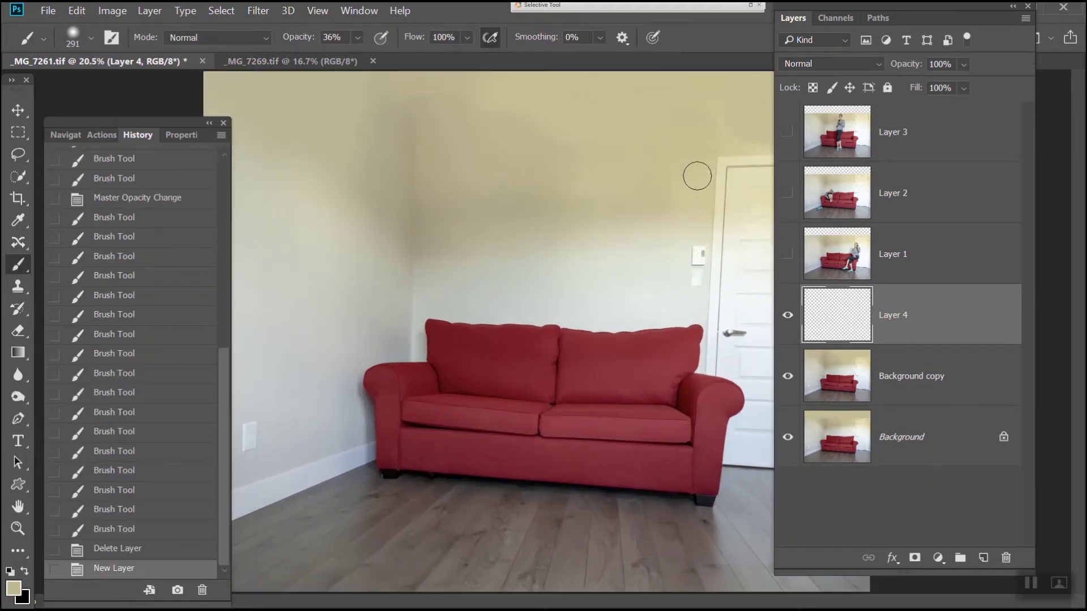
scroll(651, 176, "up", 2)
left_click_drag(643, 175, 423, 302)
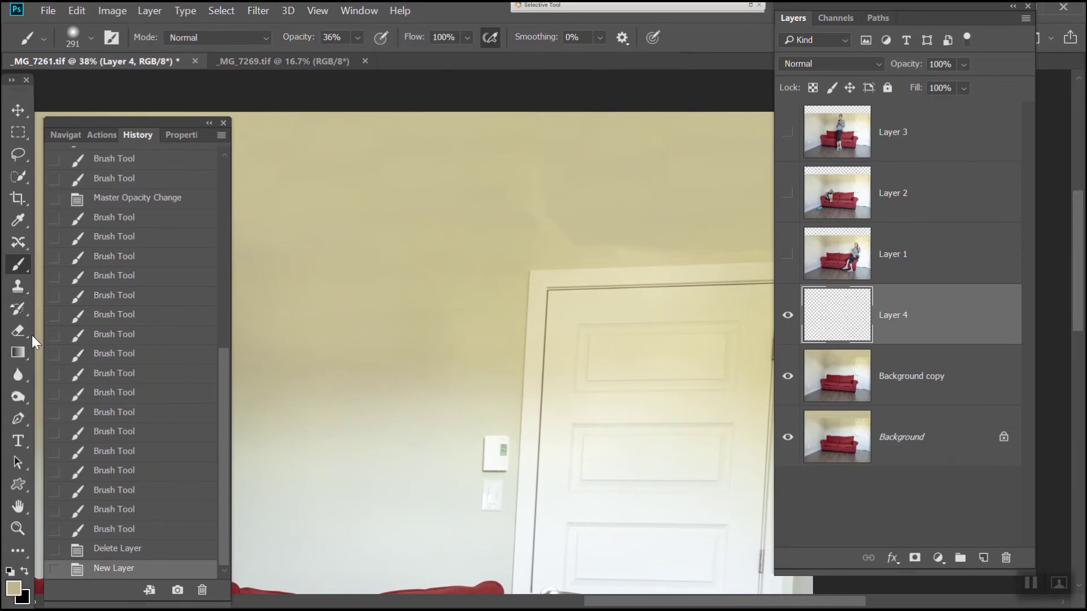
left_click(16, 587)
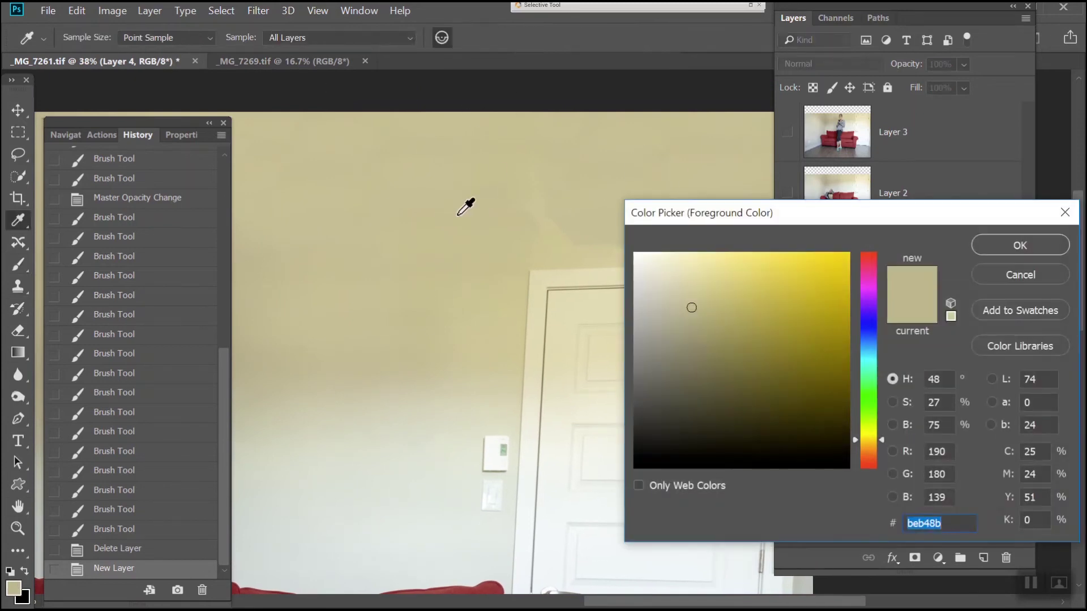
left_click(1023, 243)
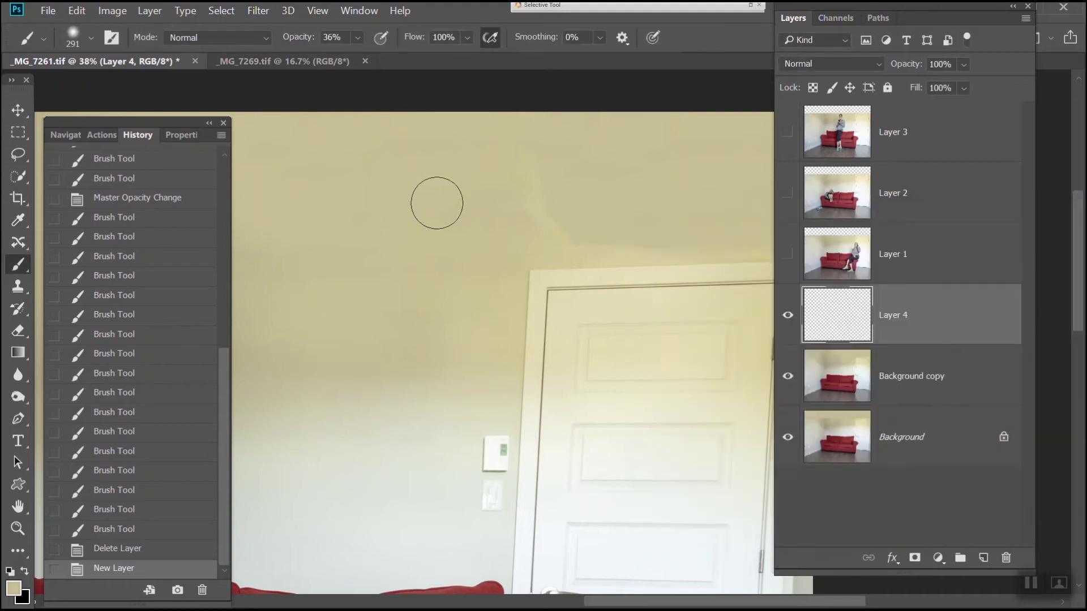
left_click_drag(518, 201, 585, 220)
left_click_drag(521, 240, 651, 233)
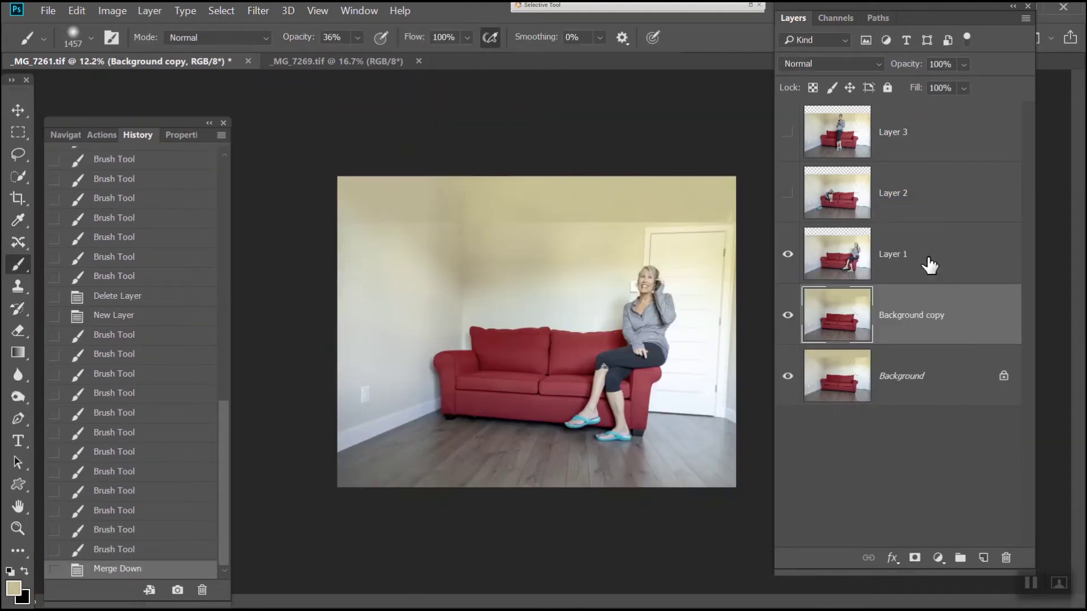
left_click(906, 253)
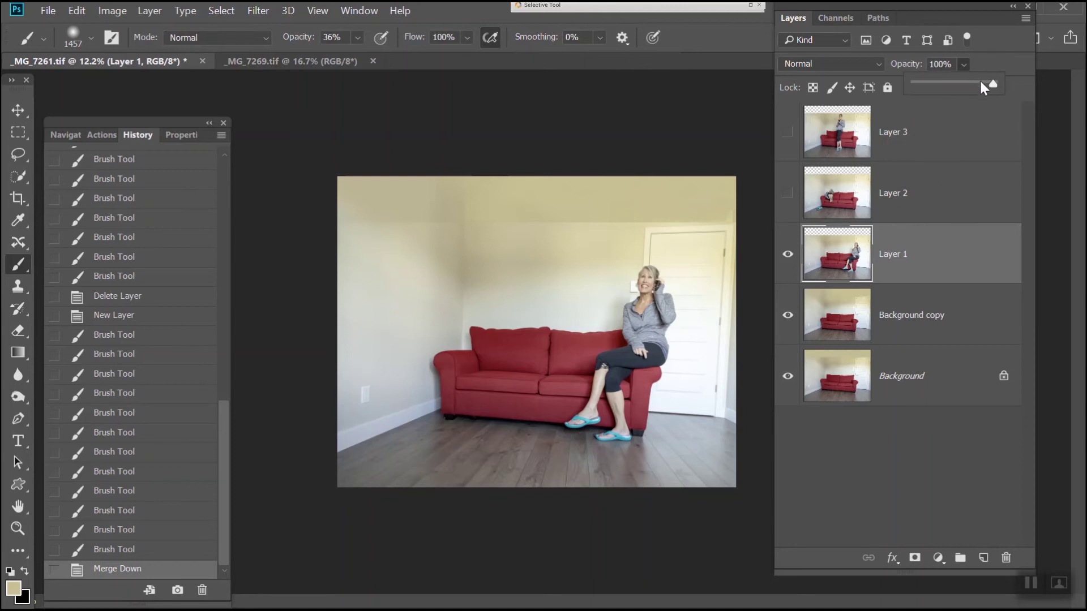
Step: Fade Layer 1 to about 38% opacity and preview Layer 2 faded to about 40%
left_click_drag(986, 82, 940, 84)
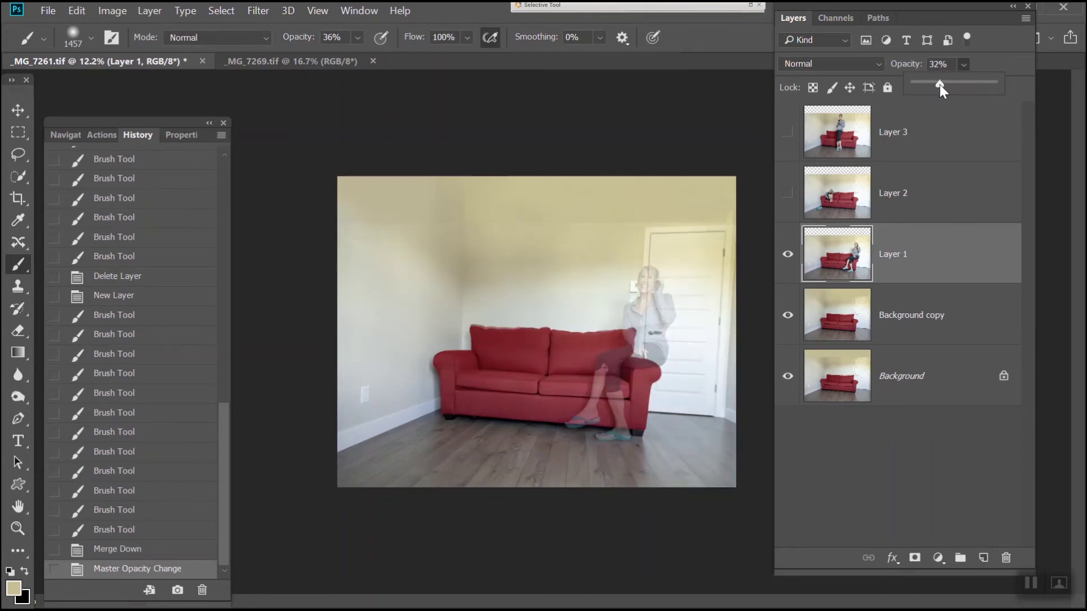
left_click(917, 198)
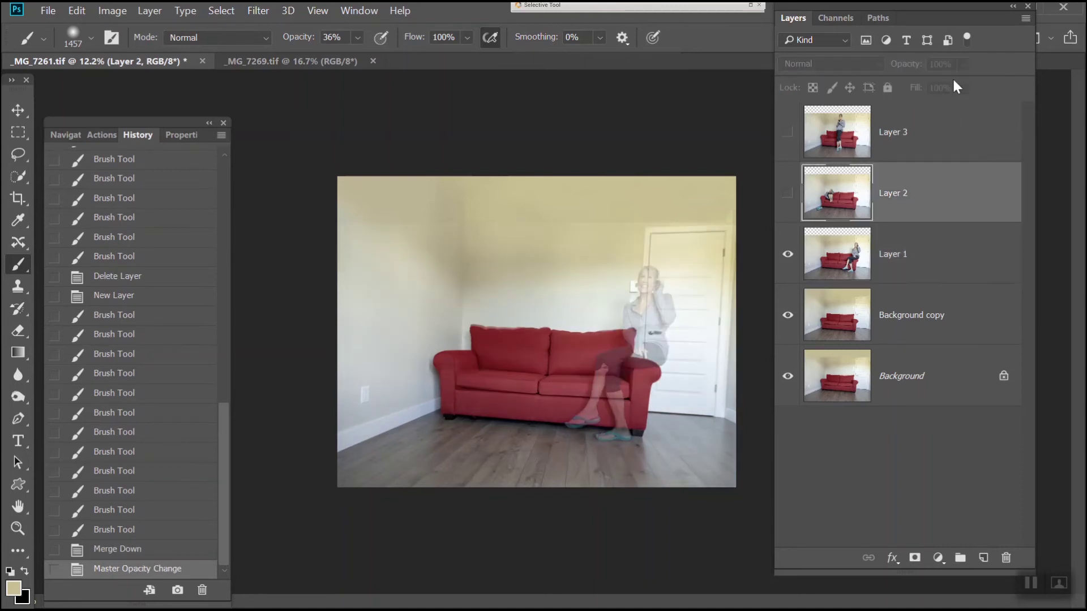
left_click(787, 193)
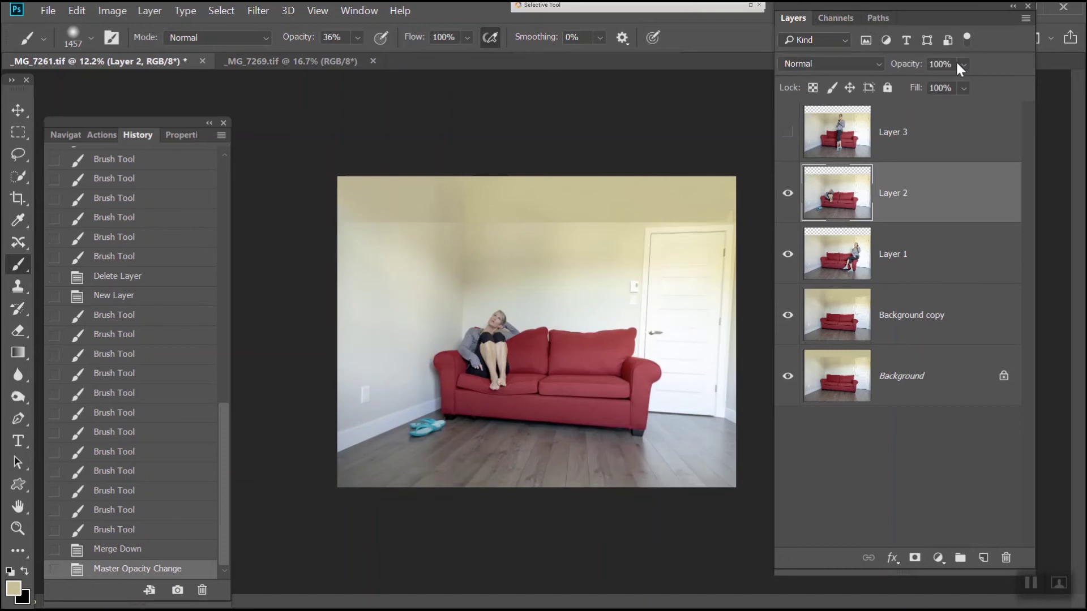
left_click_drag(995, 84, 942, 86)
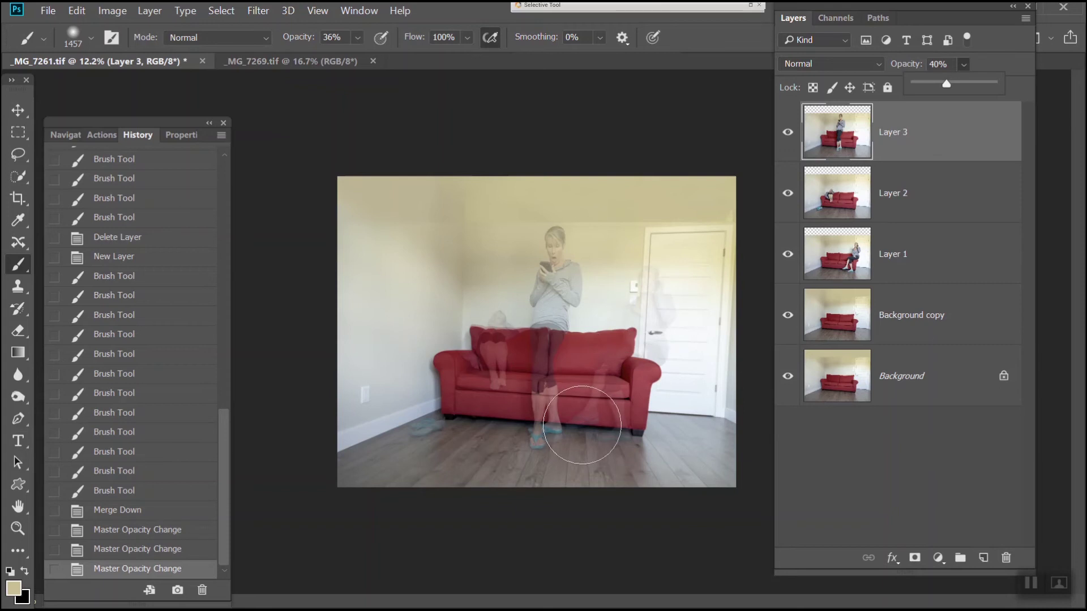
Step: Reselect Layer 1 and hide Layers 2 and 3
left_click(818, 238)
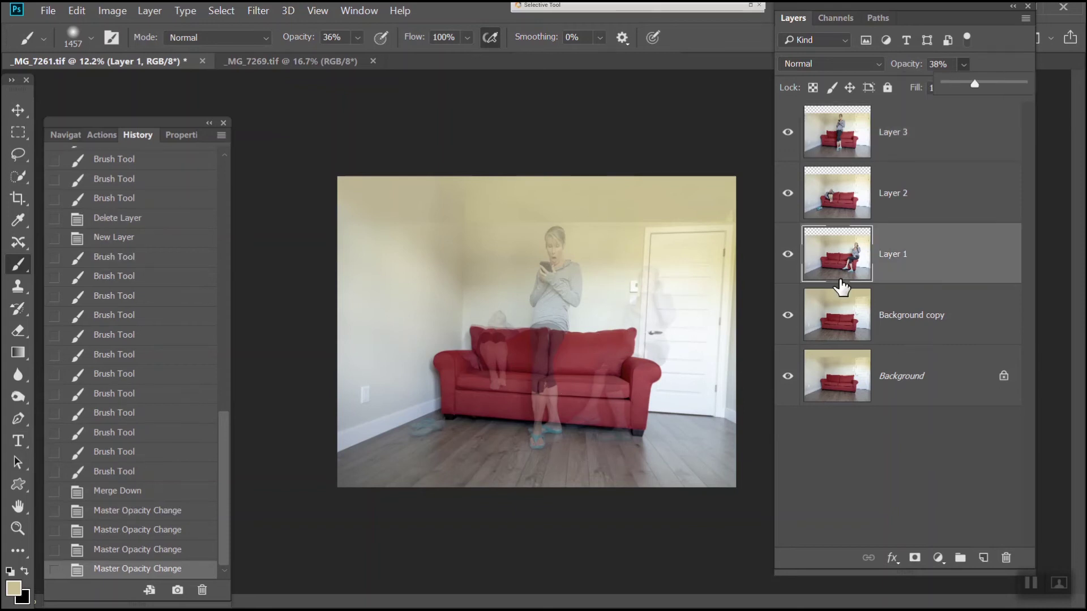
left_click(787, 193)
left_click(788, 132)
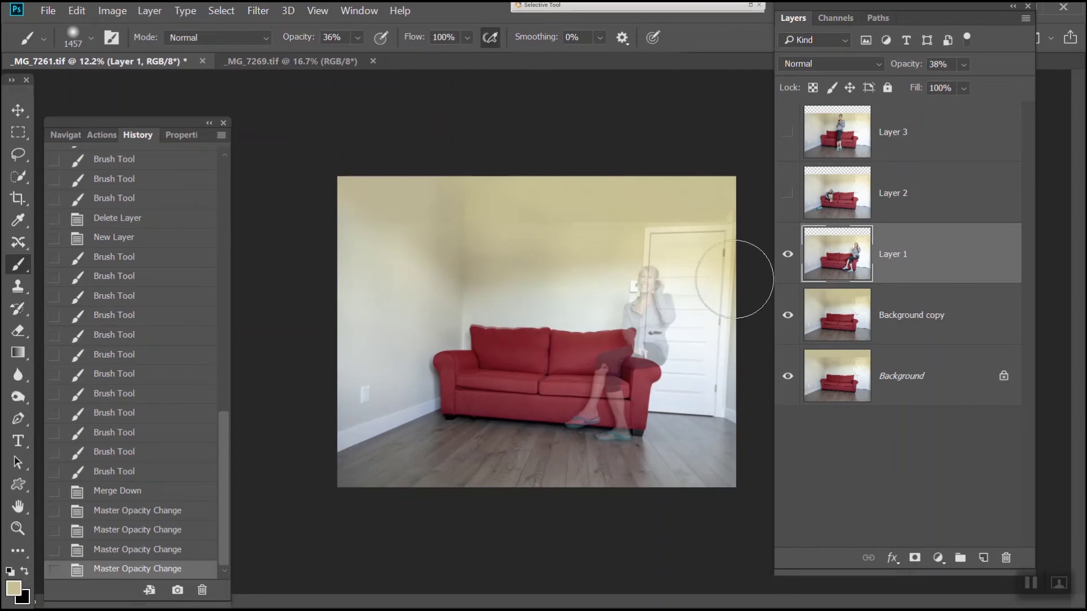
Step: Add a Hide All mask to Layer 1 and paint the seated woman's body back in with white
left_click(149, 11)
mouse_move(238, 235)
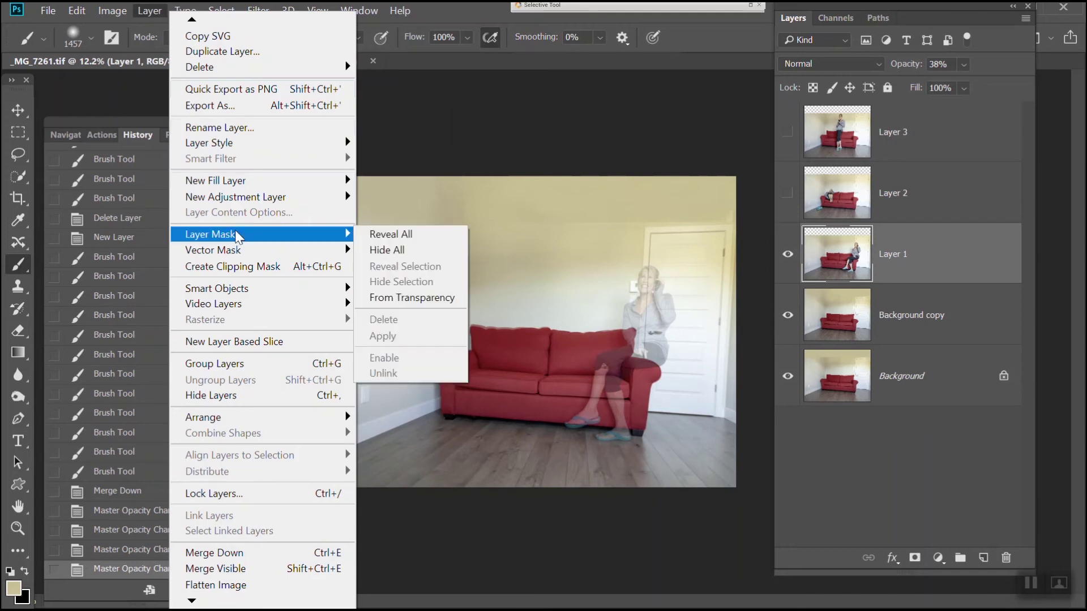
left_click(377, 250)
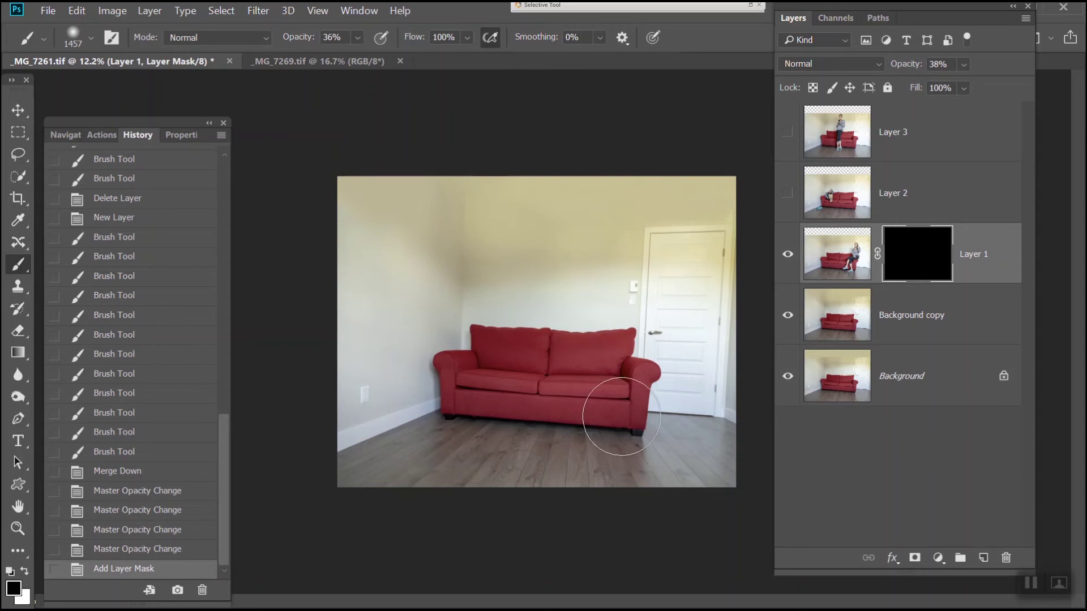
left_click(25, 571)
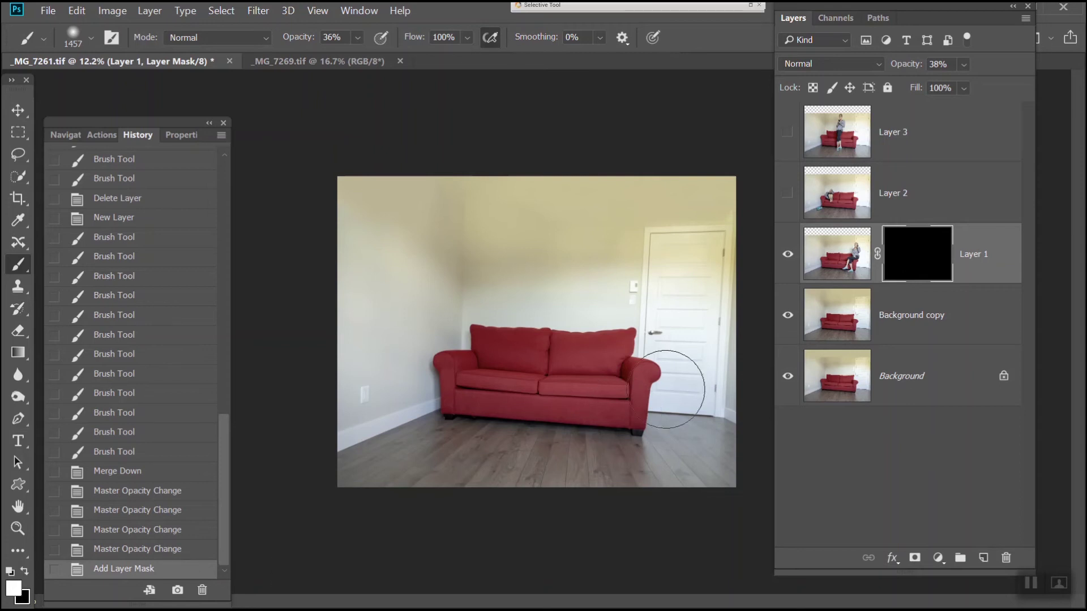
mouse_move(624, 444)
left_mouse_down()
mouse_move(635, 337)
mouse_move(614, 339)
mouse_move(655, 316)
mouse_move(650, 291)
mouse_move(647, 301)
left_mouse_up()
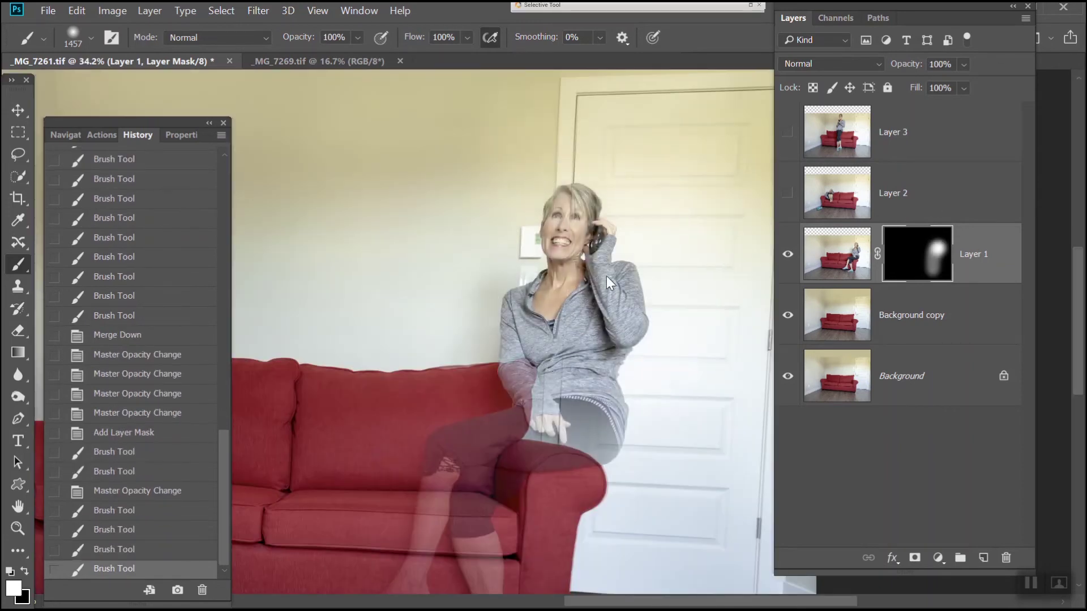
left_click_drag(566, 441, 622, 396)
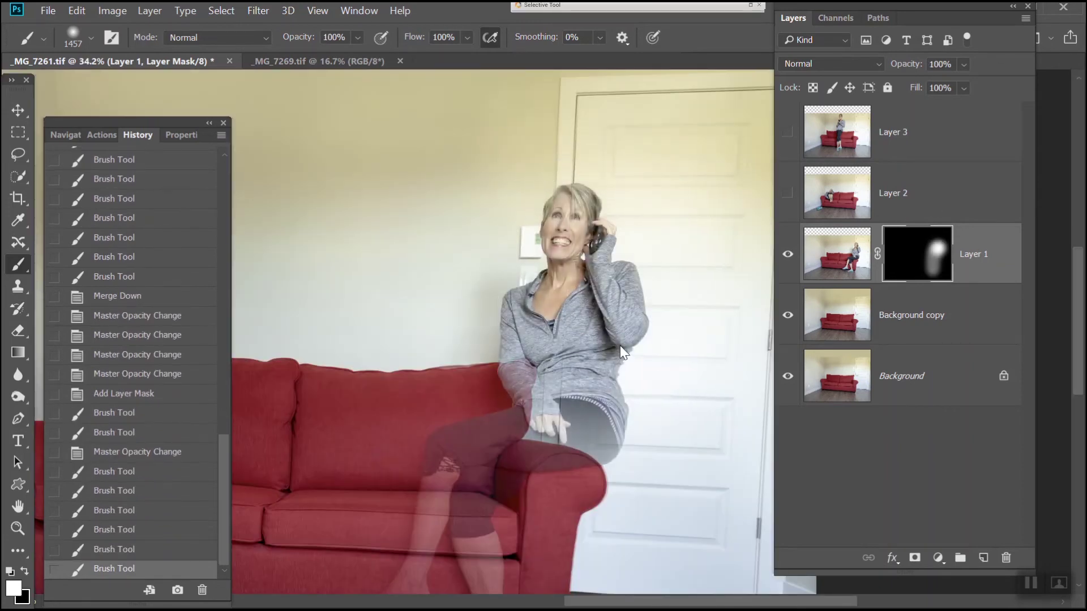
mouse_move(651, 340)
left_mouse_down()
mouse_move(601, 406)
mouse_move(565, 259)
left_mouse_up()
Step: With a 168 px brush, reveal her leg, lace hem and turquoise sandal, then fit to view
left_click(90, 38)
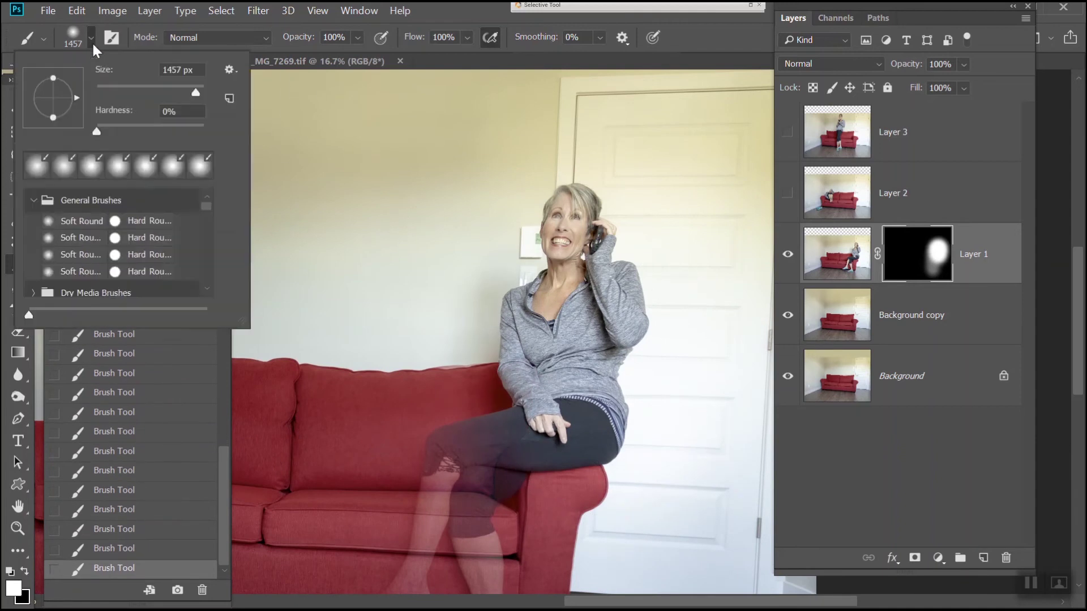
left_click_drag(186, 86, 169, 92)
key("Return")
mouse_move(464, 459)
left_mouse_down()
mouse_move(435, 507)
mouse_move(443, 456)
mouse_move(481, 435)
mouse_move(433, 455)
mouse_move(488, 459)
mouse_move(483, 523)
mouse_move(450, 514)
mouse_move(398, 563)
mouse_move(403, 579)
mouse_move(501, 558)
left_mouse_up()
left_click_drag(528, 451, 583, 221)
mouse_move(491, 293)
left_mouse_down()
mouse_move(460, 352)
mouse_move(424, 366)
mouse_move(447, 337)
mouse_move(410, 369)
left_mouse_up()
key("ctrl+0")
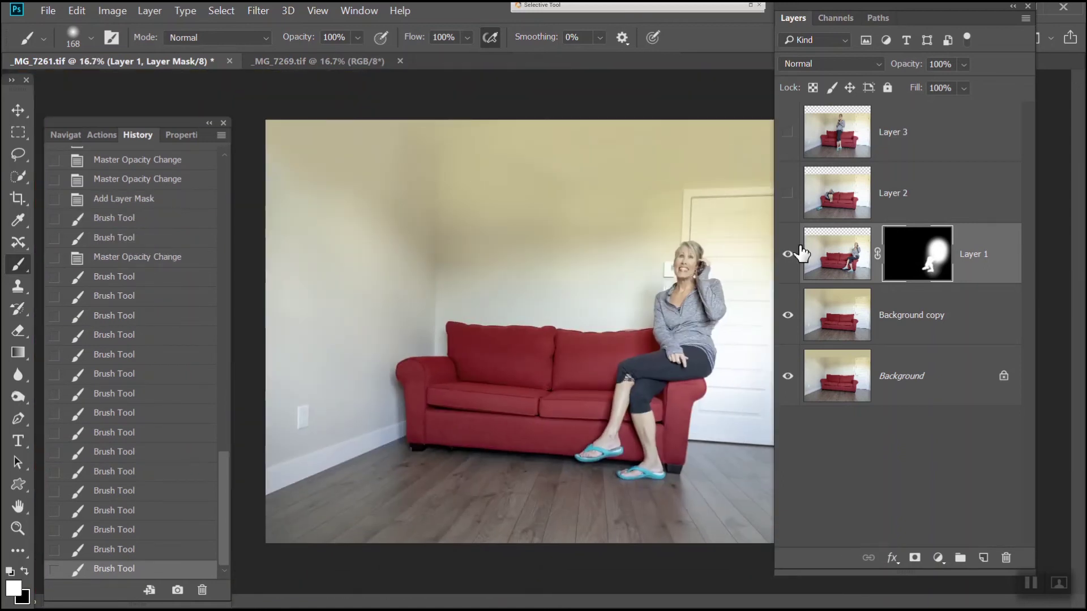
Step: Show Layer 2, add a Hide All mask, and restore its opacity to 100%
left_click(788, 193)
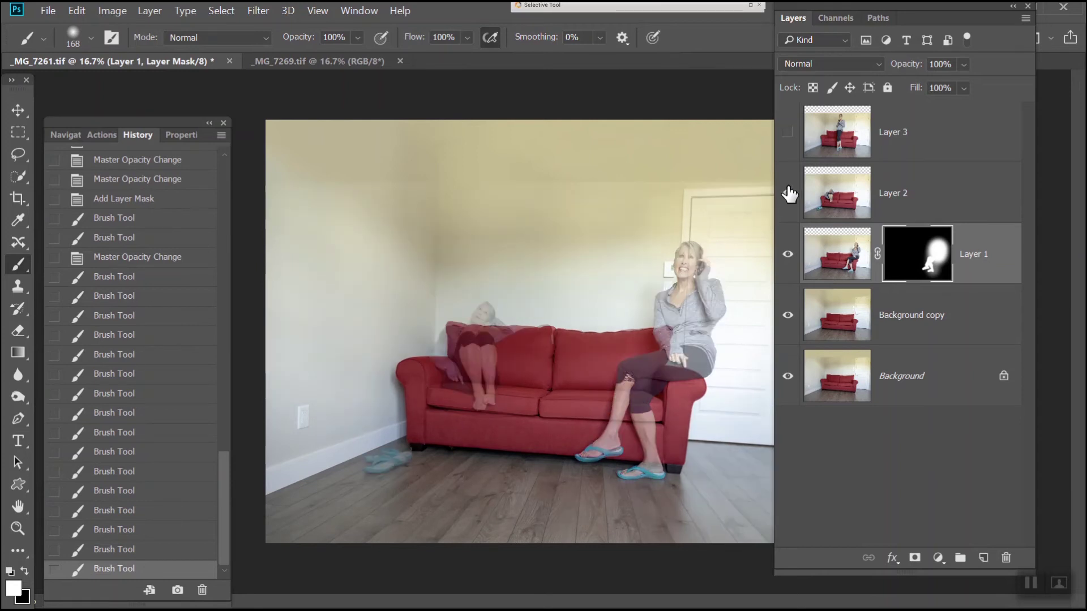
left_click(901, 197)
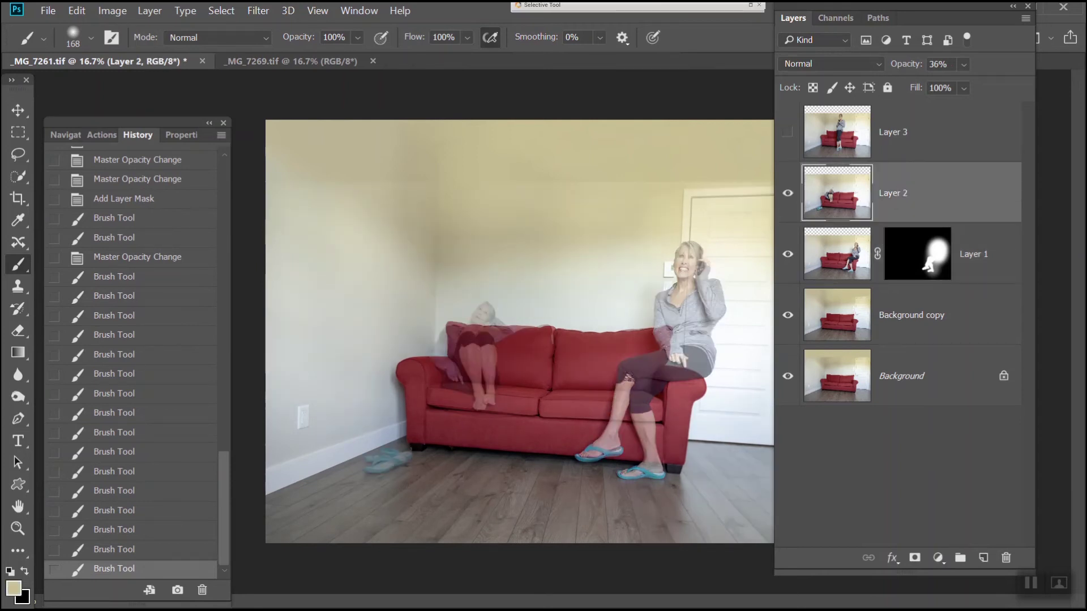
left_click(149, 10)
mouse_move(234, 236)
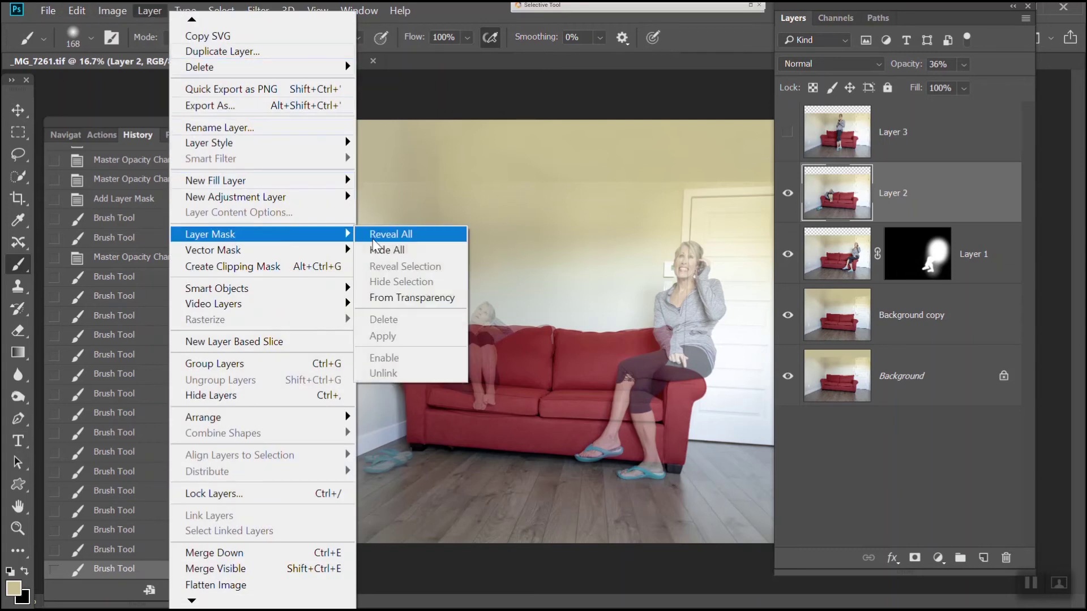
left_click(415, 250)
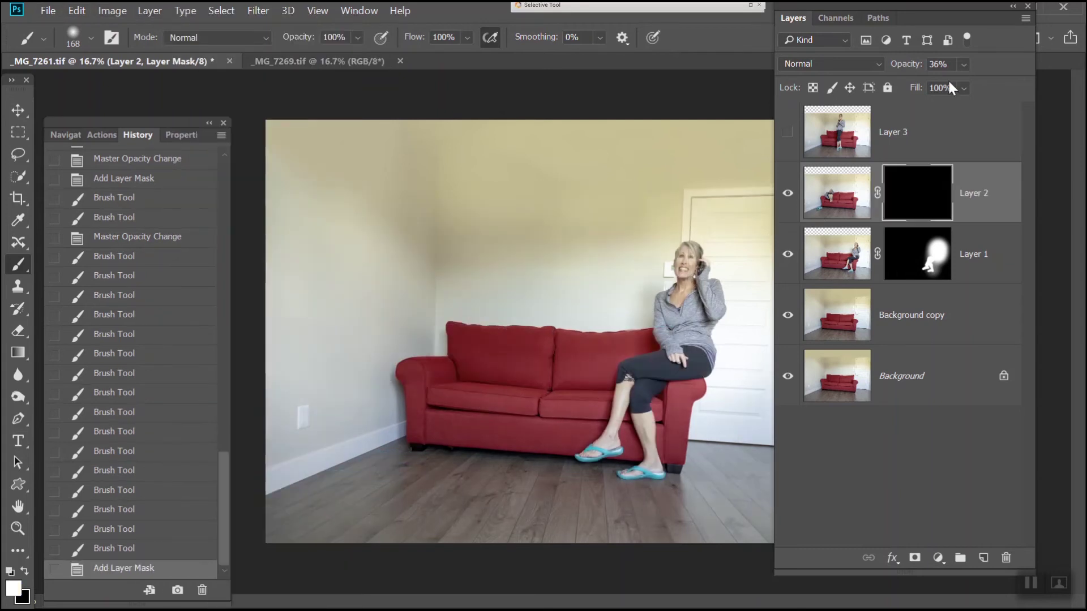
left_click(962, 63)
left_click_drag(965, 80, 1022, 83)
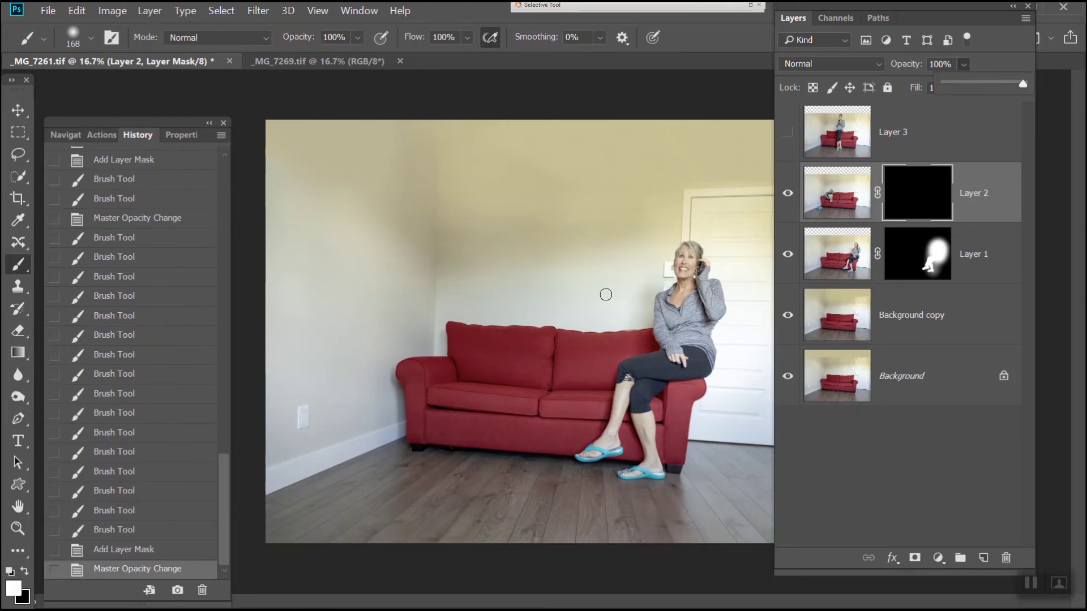
left_click(478, 345)
Step: Paint white with a 480 px brush to reveal the knees-hugging woman on the couch
mouse_move(477, 345)
left_mouse_down()
mouse_move(478, 316)
mouse_move(479, 340)
left_mouse_up()
key("ctrl+plus")
scroll(480, 349, "up", 2)
left_click(91, 37)
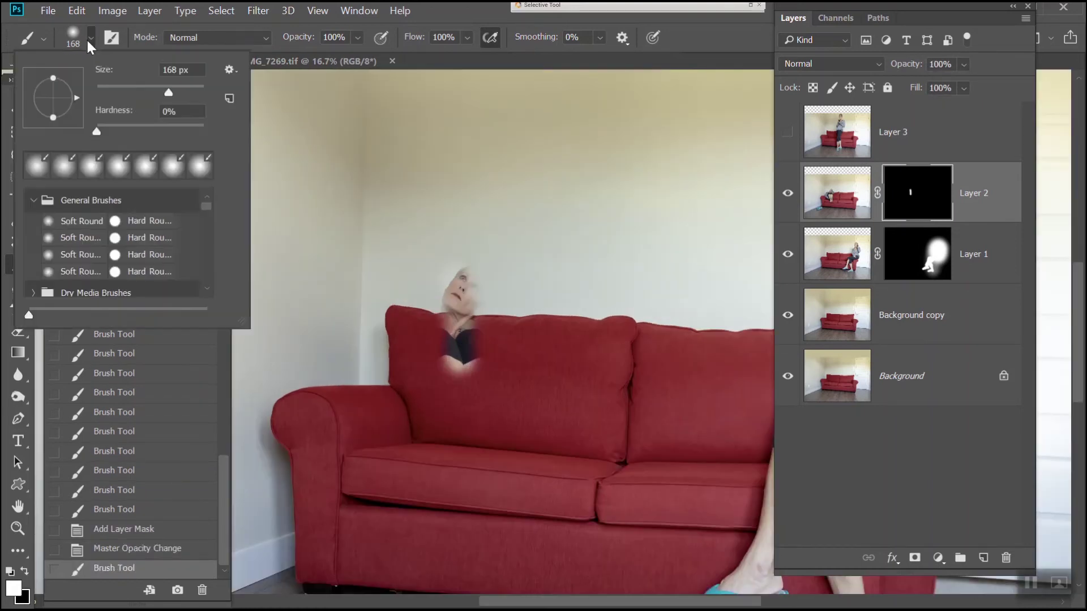
left_click_drag(138, 91, 195, 93)
mouse_move(447, 396)
left_mouse_down()
mouse_move(425, 470)
mouse_move(373, 419)
mouse_move(393, 240)
mouse_move(485, 281)
mouse_move(504, 321)
mouse_move(470, 453)
mouse_move(539, 235)
mouse_move(553, 262)
mouse_move(594, 288)
mouse_move(570, 283)
mouse_move(599, 305)
mouse_move(595, 341)
left_mouse_up()
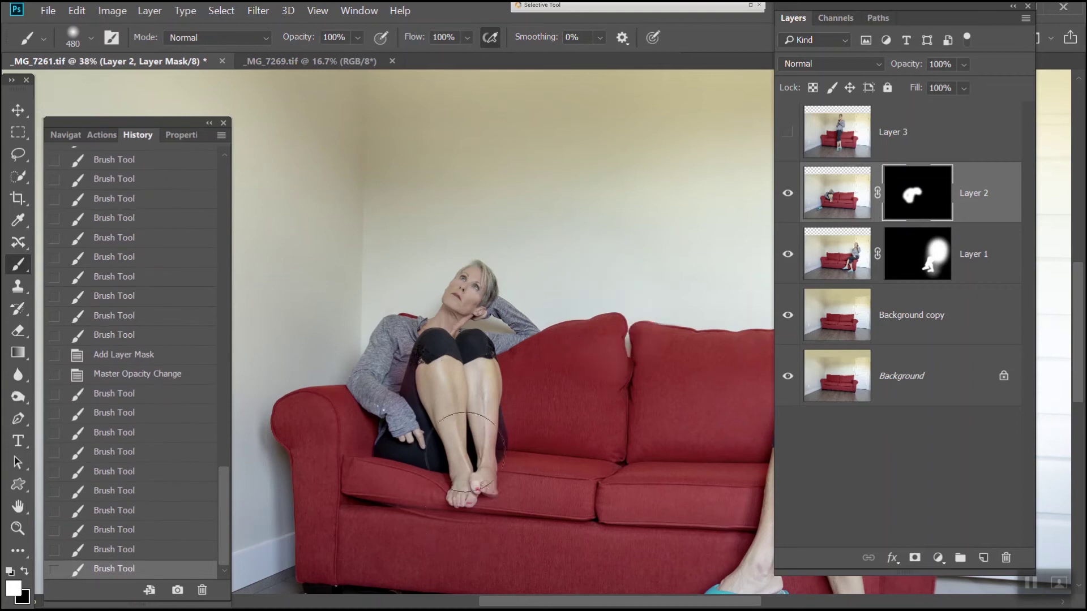
left_click(453, 488)
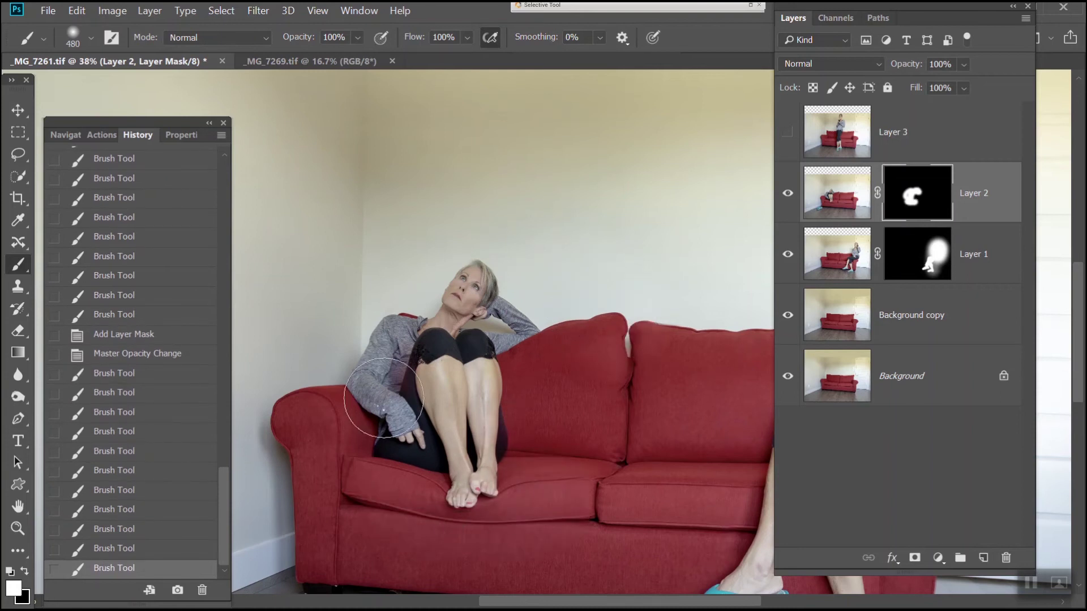
left_click_drag(468, 497, 494, 535)
key("ctrl+0")
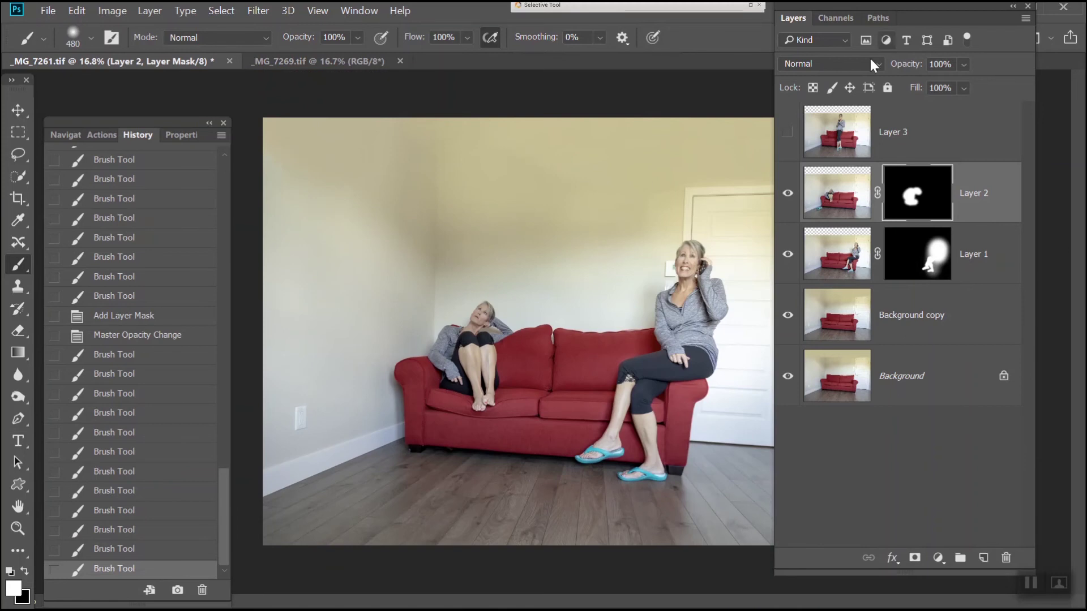
Step: Show and select Layer 3, then add a Hide All layer mask
left_click(788, 132)
left_click(893, 132)
left_click(149, 11)
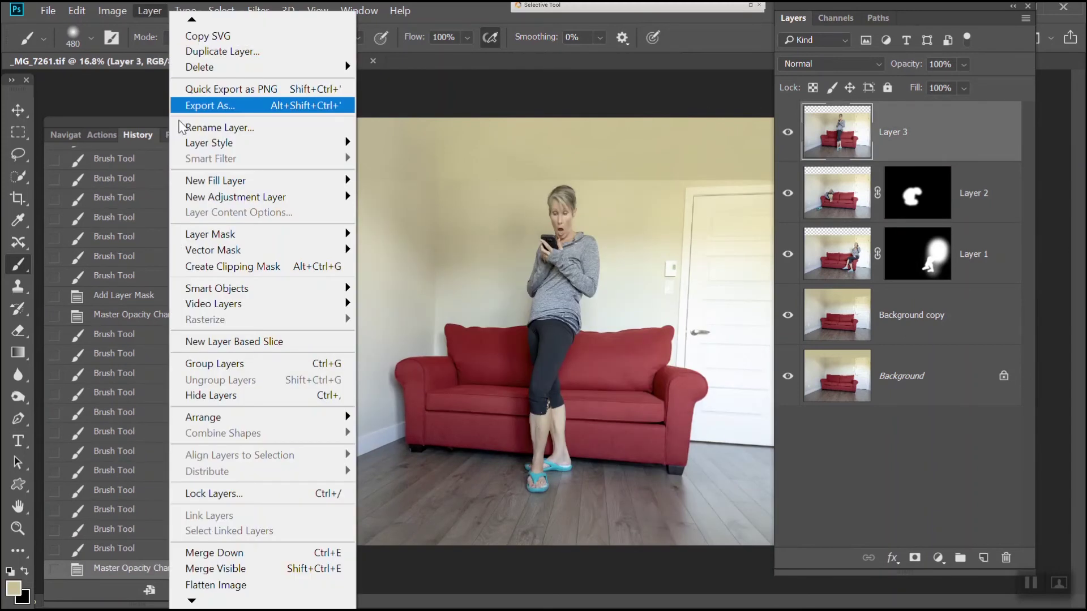
mouse_move(237, 234)
left_click(379, 250)
Step: Paint the standing woman back in, including her waist and torso
mouse_move(560, 275)
left_mouse_down()
mouse_move(565, 211)
mouse_move(546, 263)
mouse_move(558, 221)
mouse_move(589, 238)
mouse_move(525, 287)
mouse_move(557, 323)
mouse_move(541, 351)
mouse_move(534, 482)
mouse_move(517, 476)
mouse_move(542, 492)
mouse_move(534, 376)
mouse_move(497, 521)
mouse_move(563, 249)
mouse_move(512, 282)
mouse_move(529, 170)
left_mouse_up()
scroll(521, 481, "up", 3)
left_click_drag(583, 119, 589, 164)
scroll(553, 183, "up", 3)
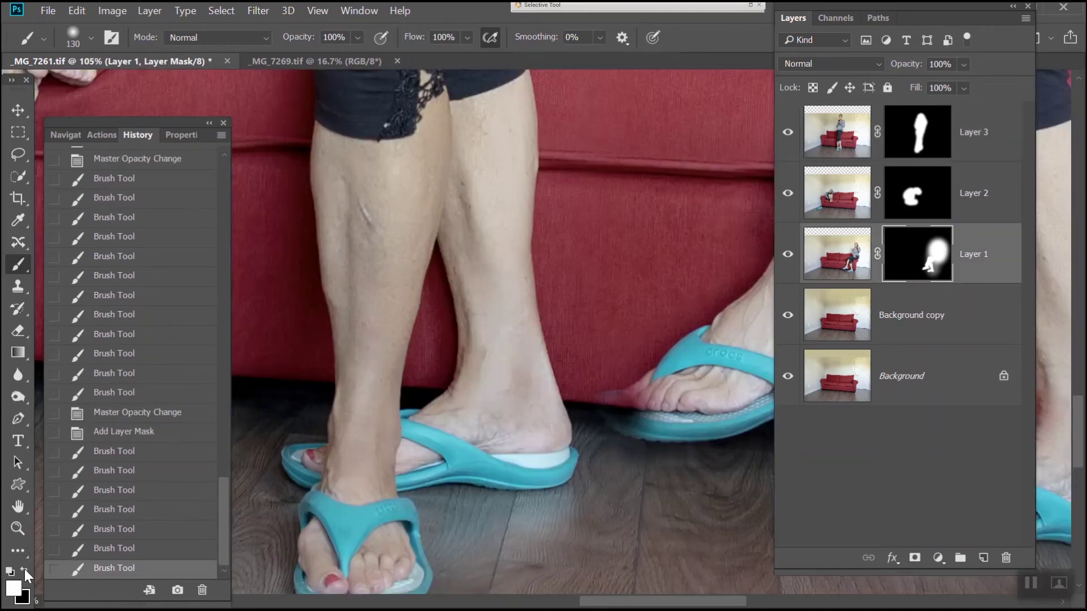
Step: Touch up the toes on the masks, painting out stray edges in black
mouse_move(643, 388)
left_mouse_down()
mouse_move(635, 417)
mouse_move(617, 388)
mouse_move(594, 399)
mouse_move(618, 424)
mouse_move(691, 419)
mouse_move(725, 396)
mouse_move(702, 408)
left_mouse_up()
key("alt+bracketright")
key("alt+bracketright")
key("x")
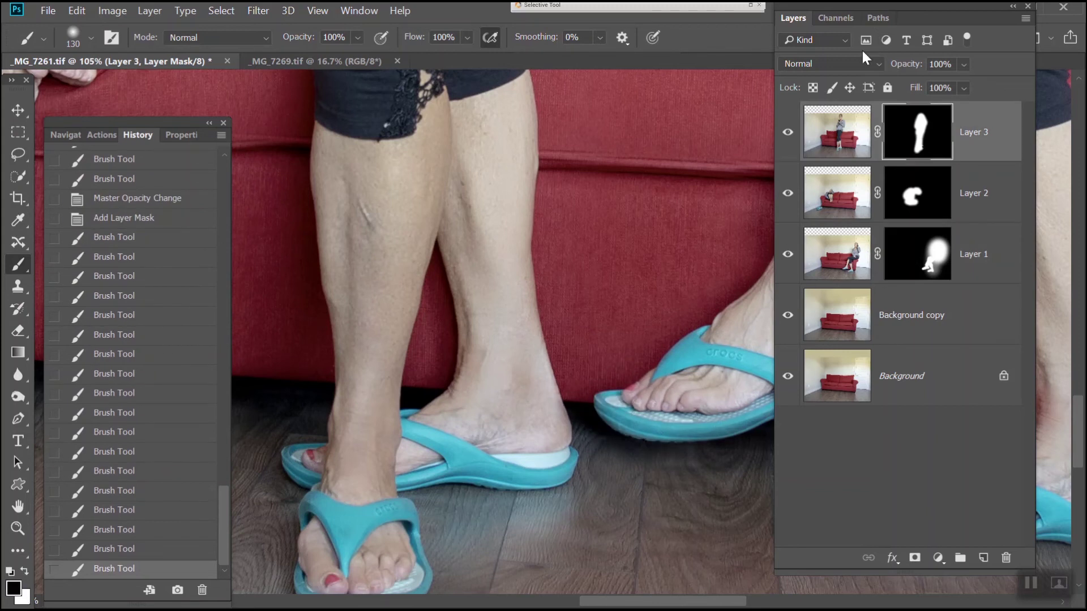
left_click_drag(643, 315, 660, 327)
key("x")
scroll(606, 296, "down", 3)
left_click_drag(606, 296, 627, 364)
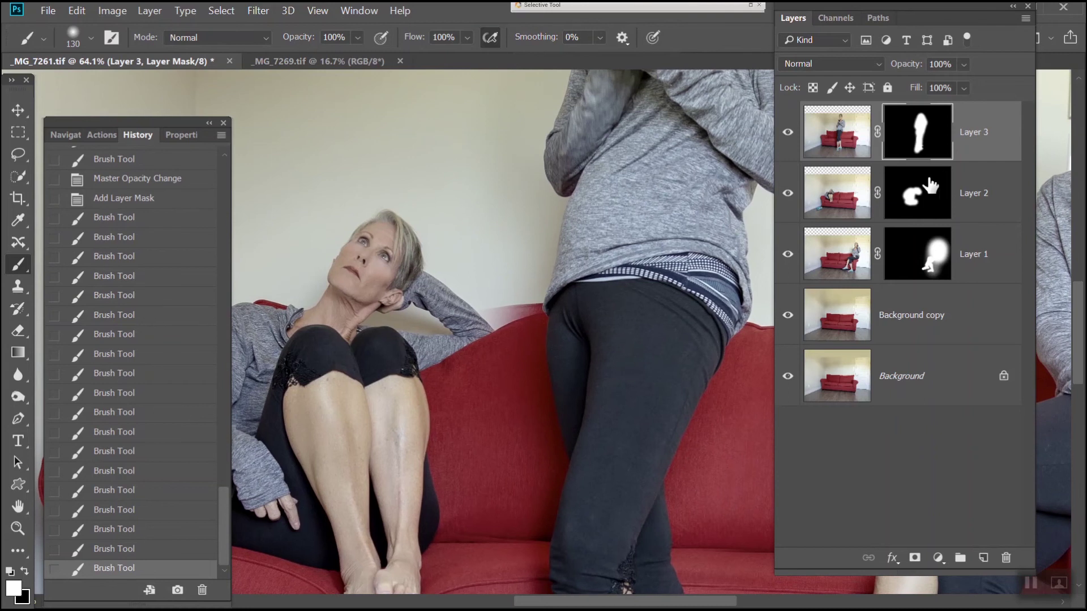
Step: Paint black with a 72 px brush over the sofa-top ghosting, then white to restore the hoodie edge
left_click(24, 571)
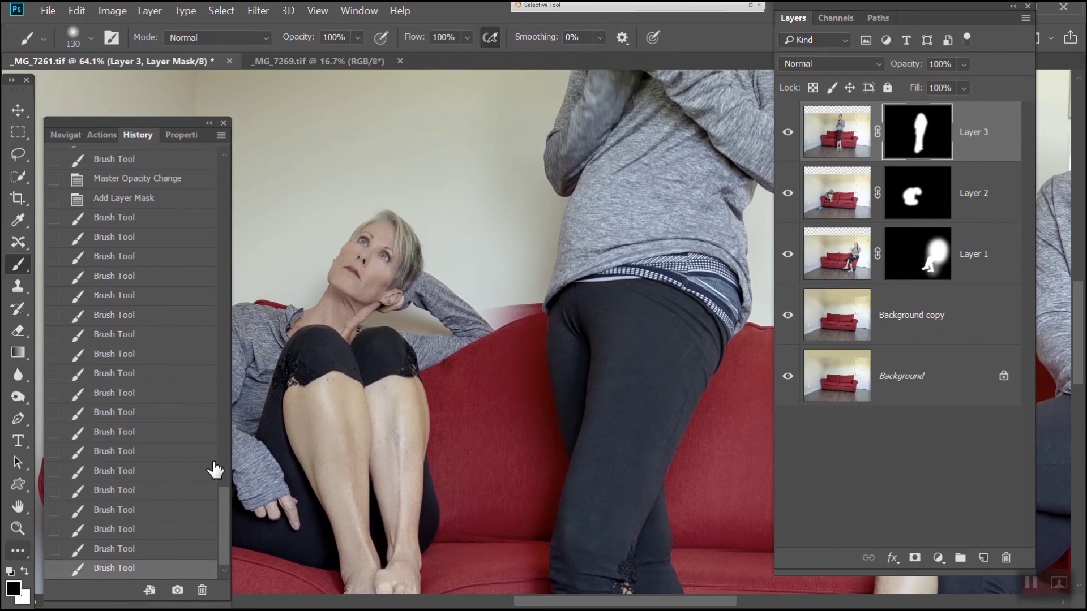
mouse_move(431, 320)
left_mouse_down()
mouse_move(517, 292)
mouse_move(502, 303)
left_mouse_up()
scroll(503, 303, "up", 3)
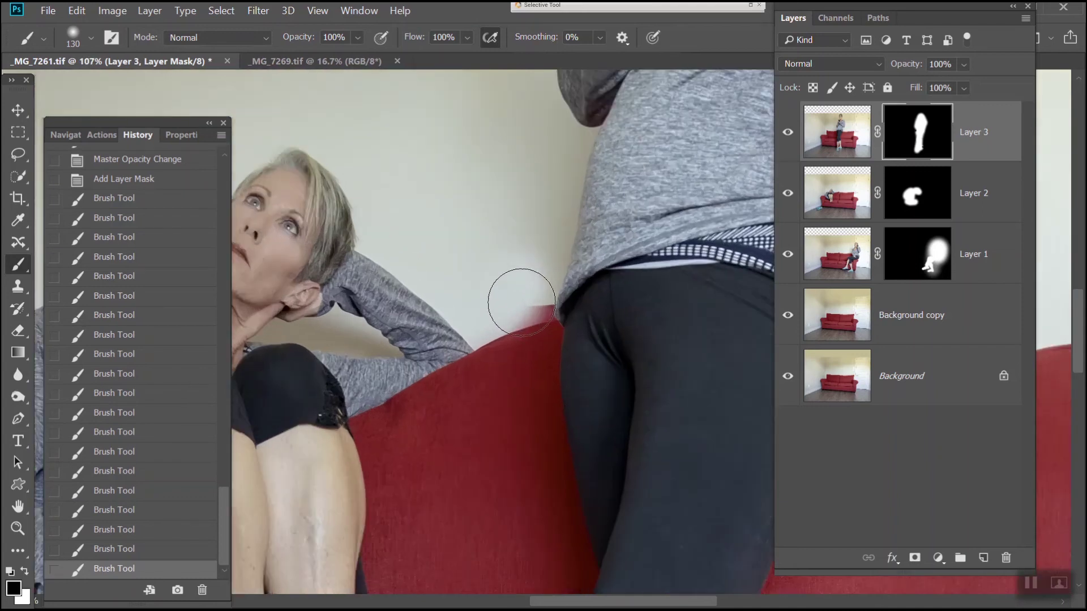
left_click(91, 38)
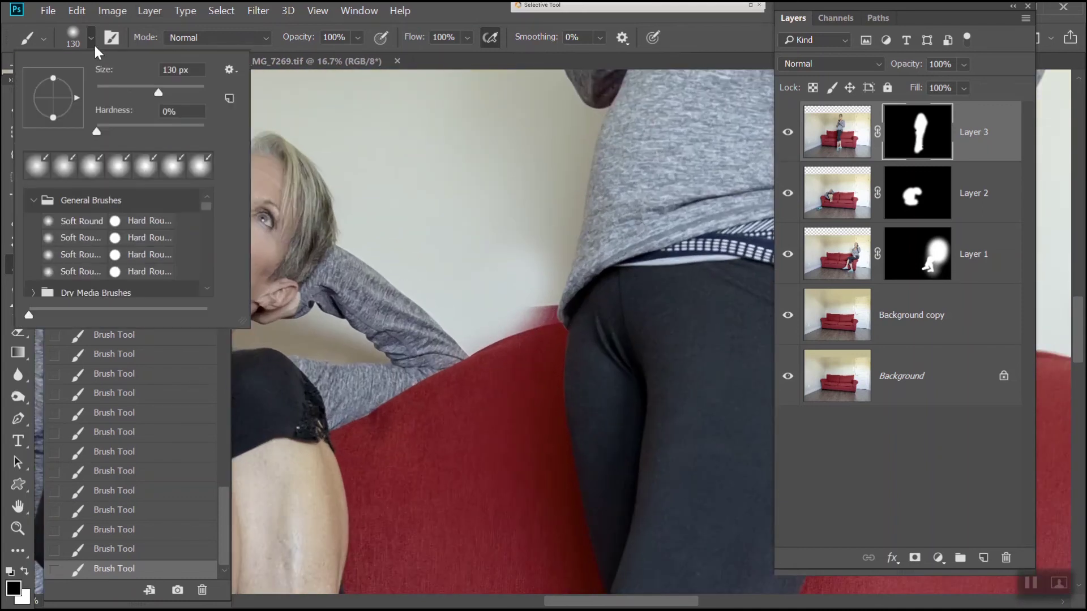
left_click_drag(146, 92, 135, 92)
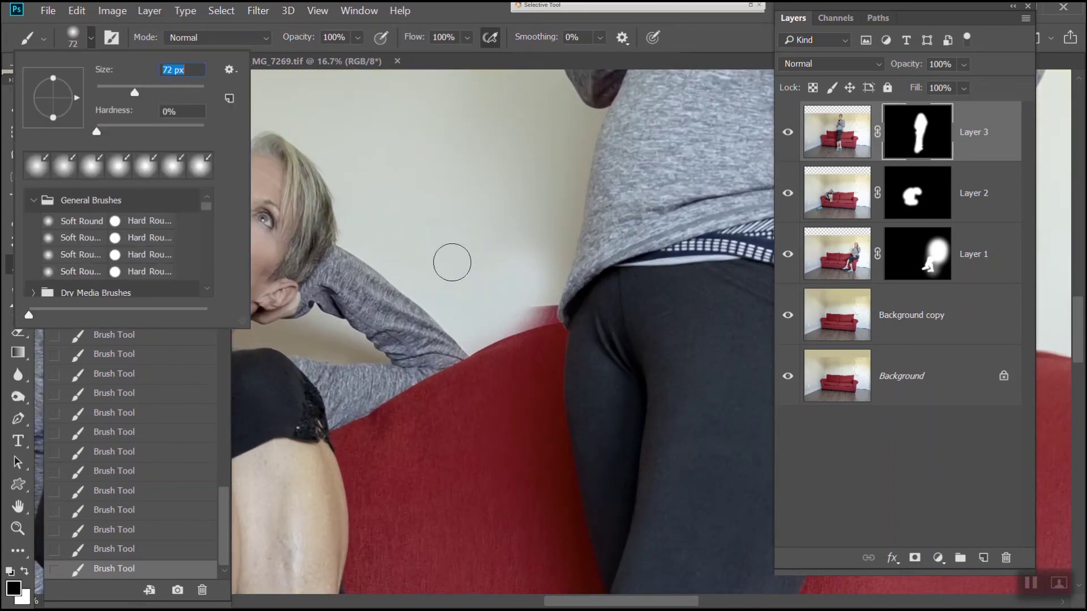
left_click(507, 309)
left_click(534, 305)
left_click(536, 307)
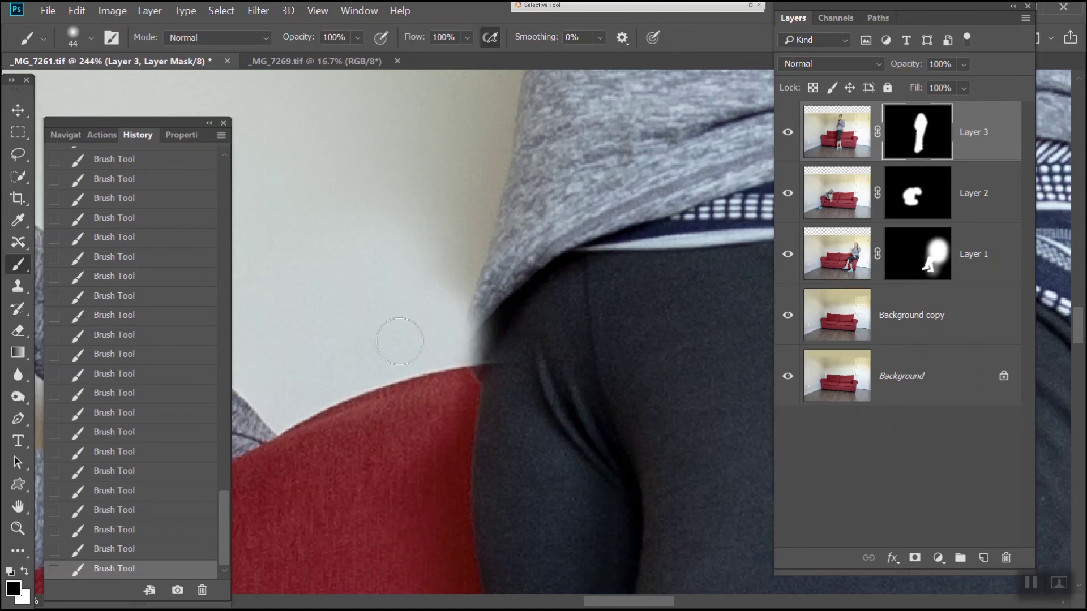
left_click(24, 572)
mouse_move(492, 321)
left_mouse_down()
mouse_move(495, 364)
mouse_move(493, 340)
left_mouse_up()
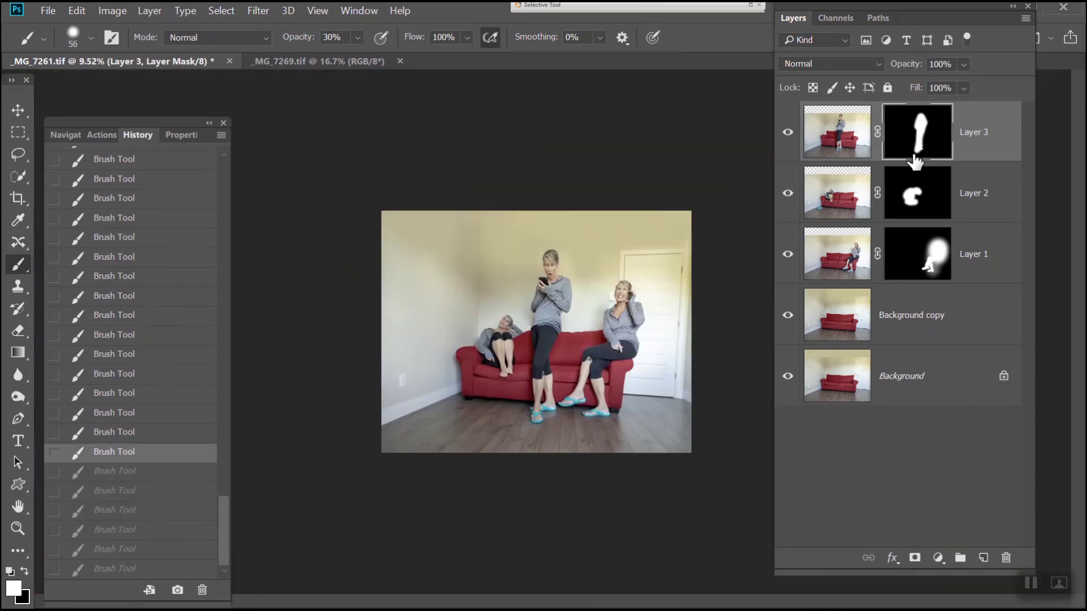
Step: Stamp all visible layers into a merged Layer 4 and crop the composite to a 1:1 square
left_click(821, 133)
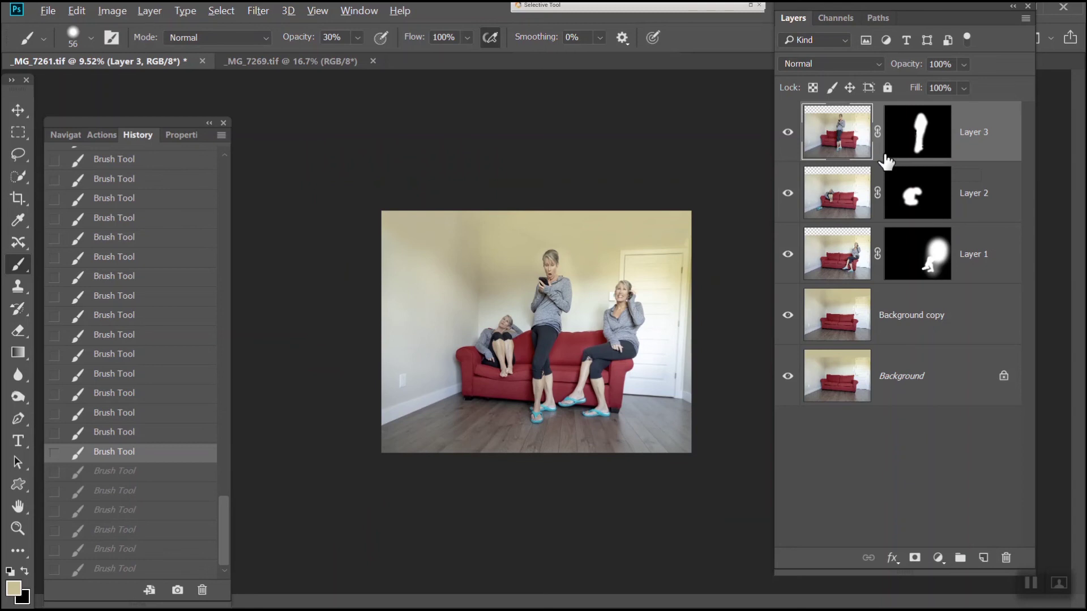
key("ctrl+shift+alt+e")
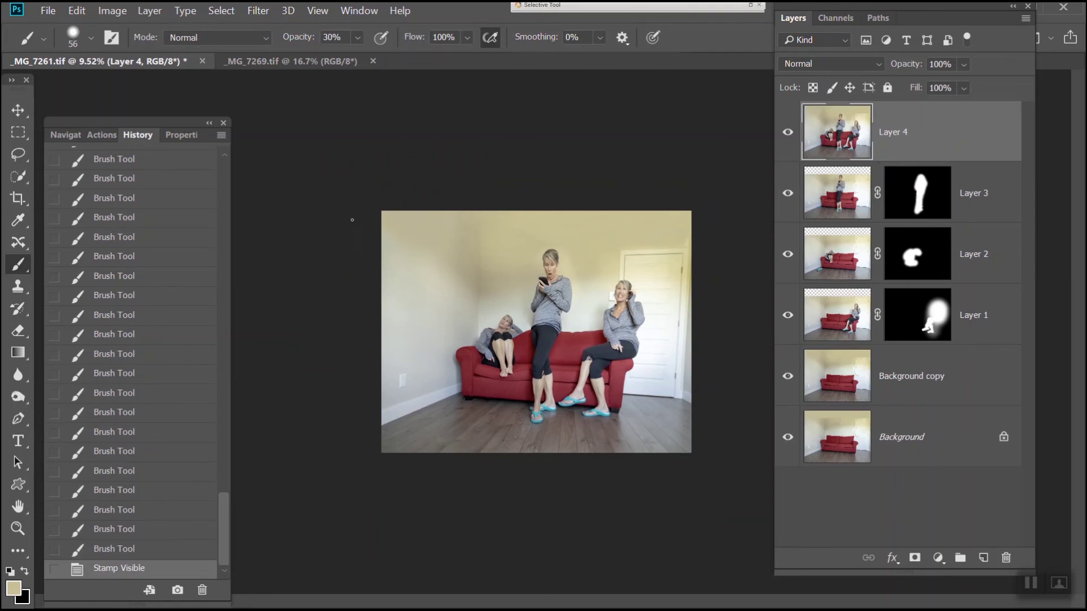
key("F2")
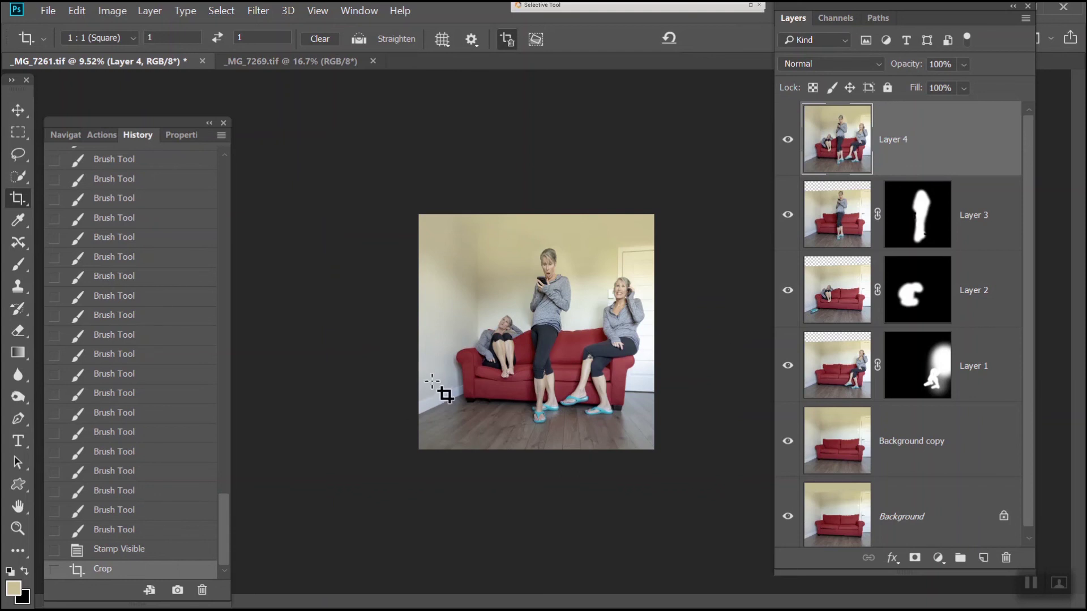
Step: Launch Filter > Alien Skin > Exposure X4 on the composite and continue the trial
left_click(271, 13)
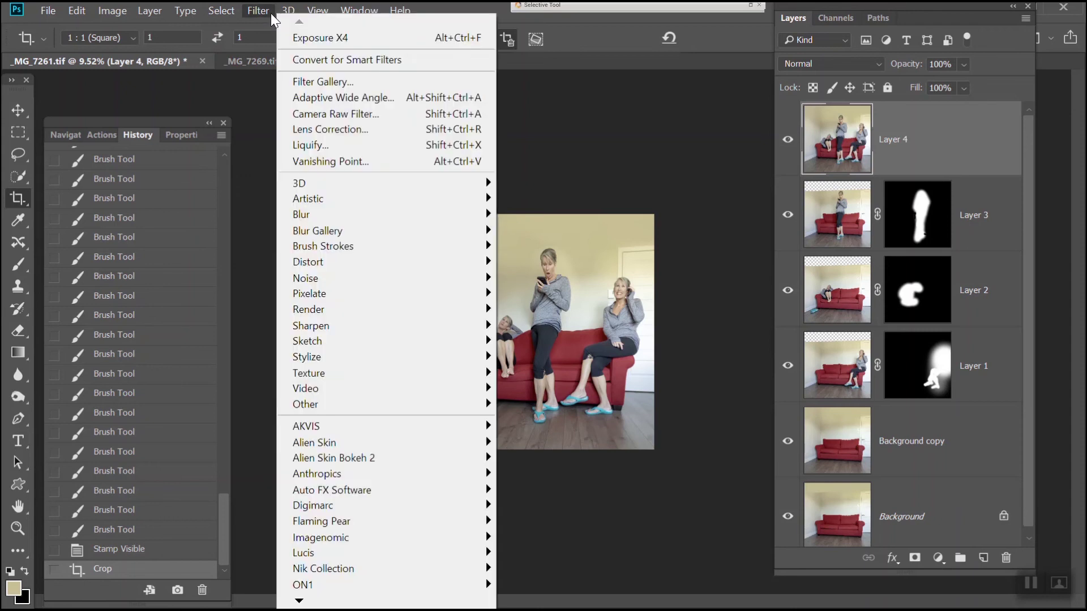
mouse_move(348, 442)
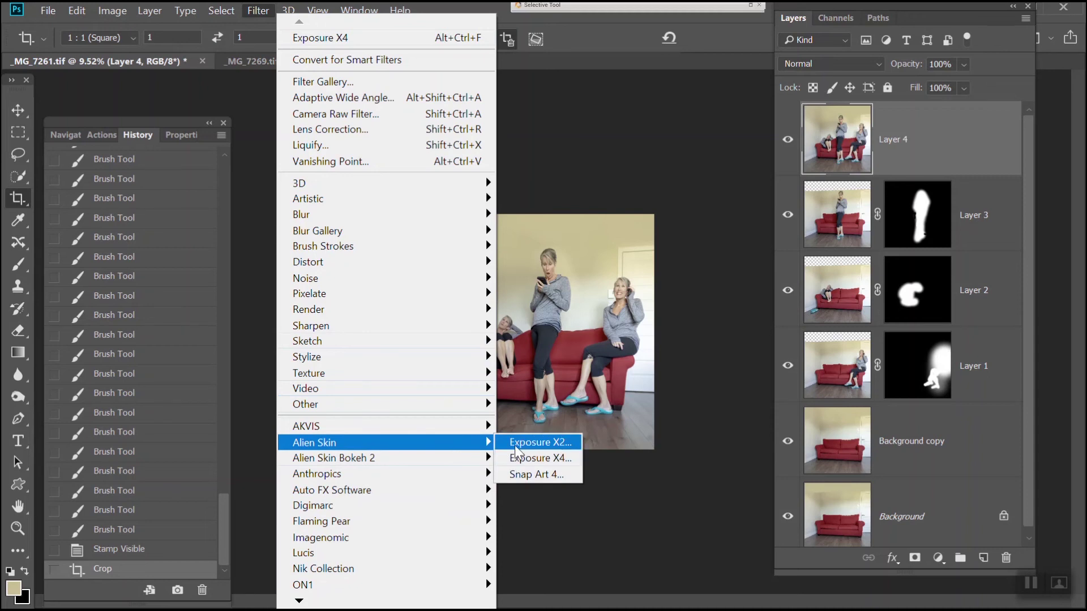
left_click(515, 457)
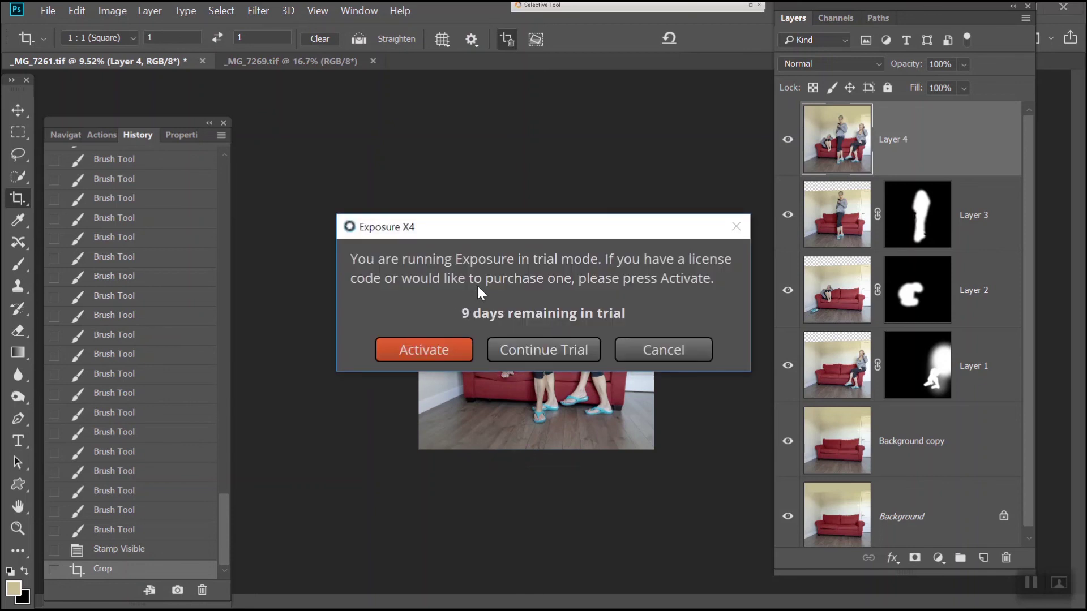
left_click(515, 348)
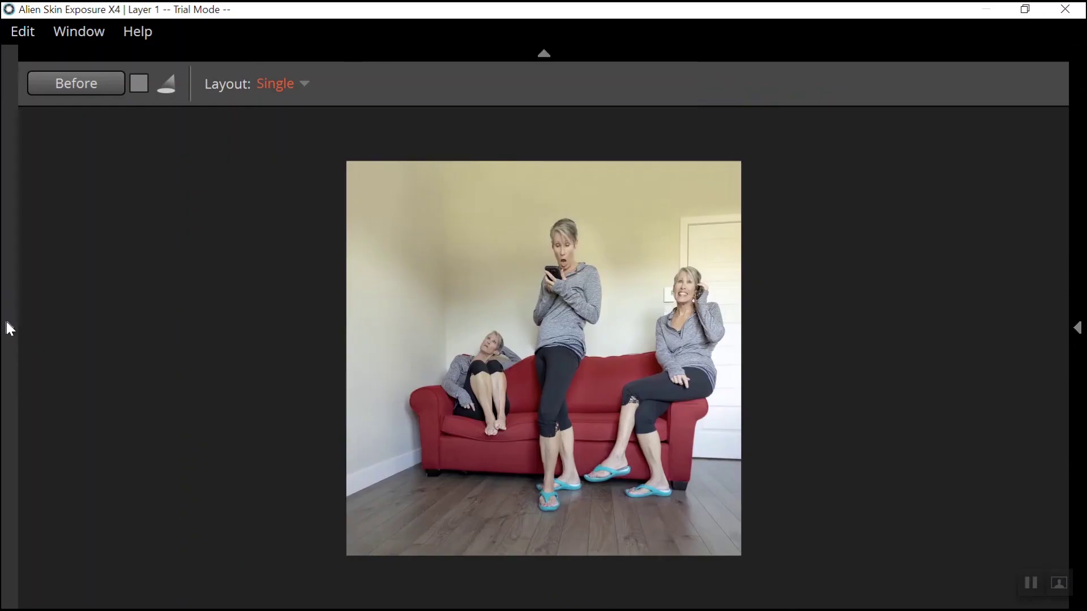
Step: Apply the Fuji Neopan 1600 B&W preset after trying Agfa Scala 200
left_click(10, 329)
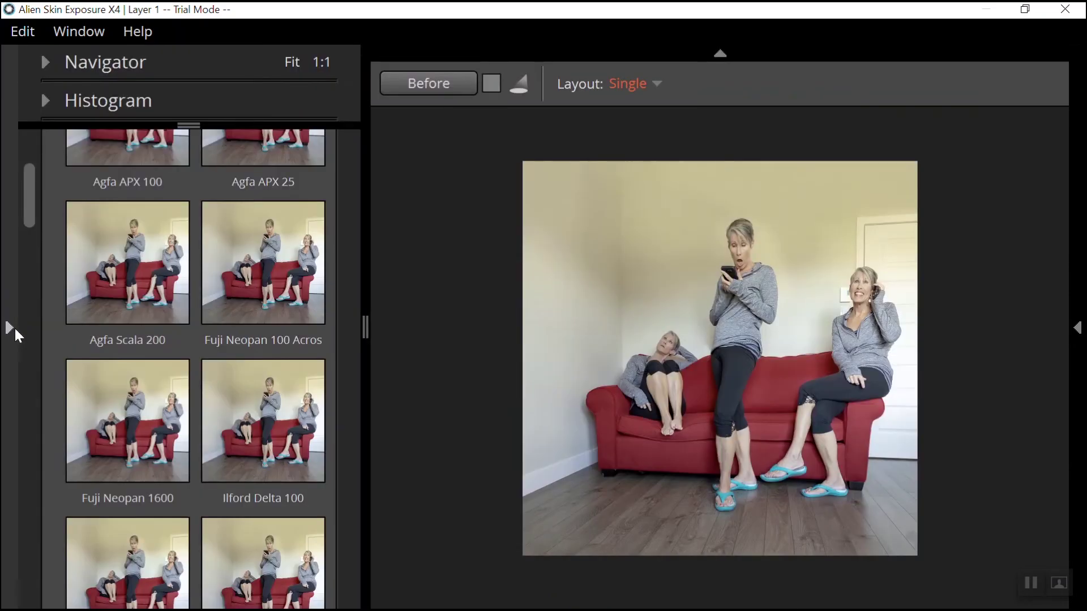
scroll(88, 302, "up", 3)
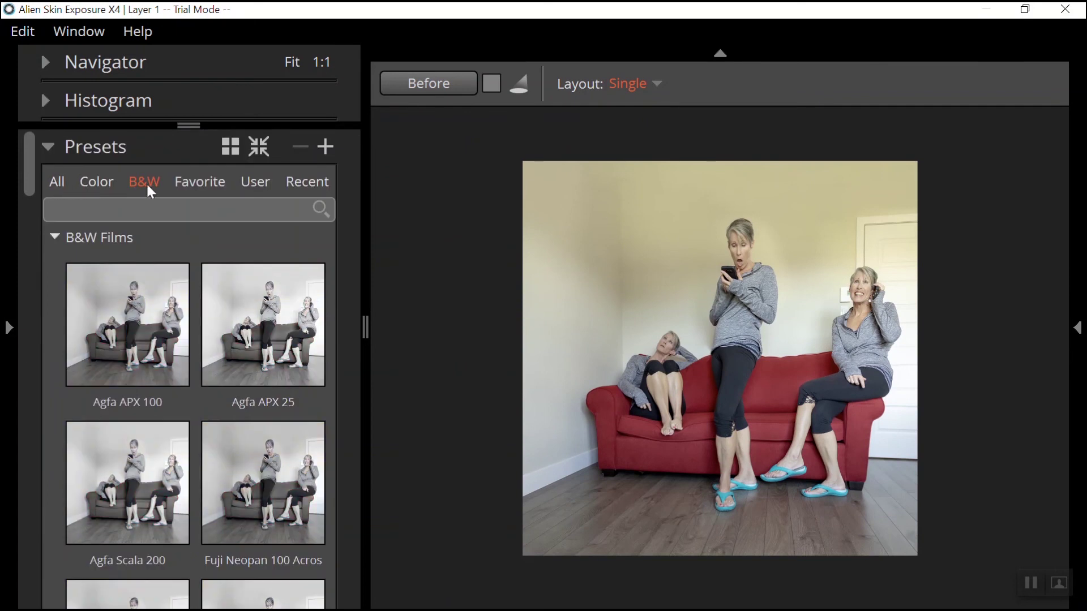
left_click(172, 447)
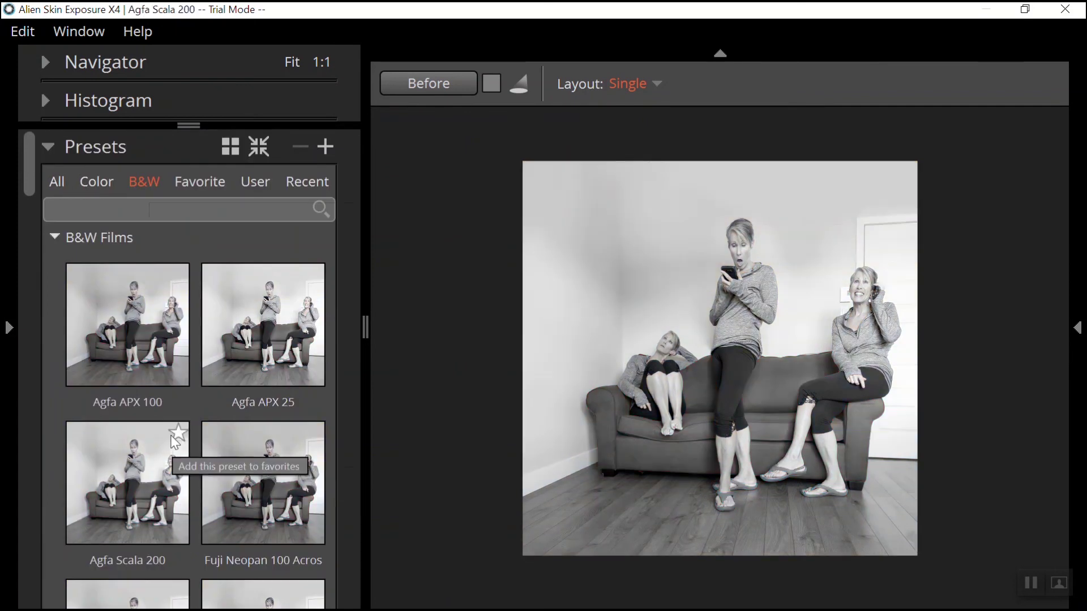
scroll(177, 444, "down", 3)
left_click(171, 437)
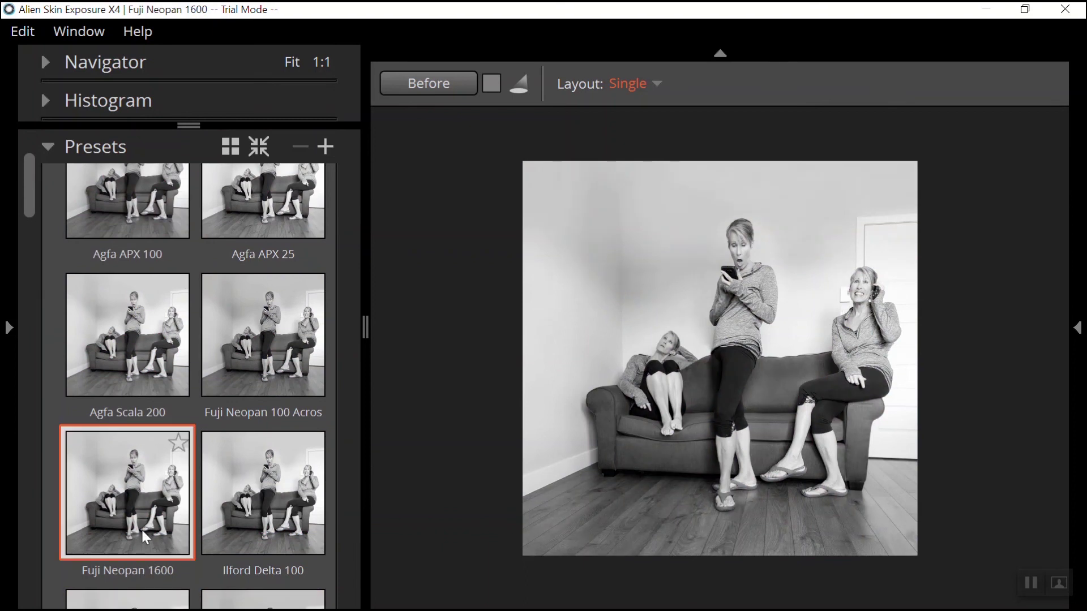
left_click(1079, 328)
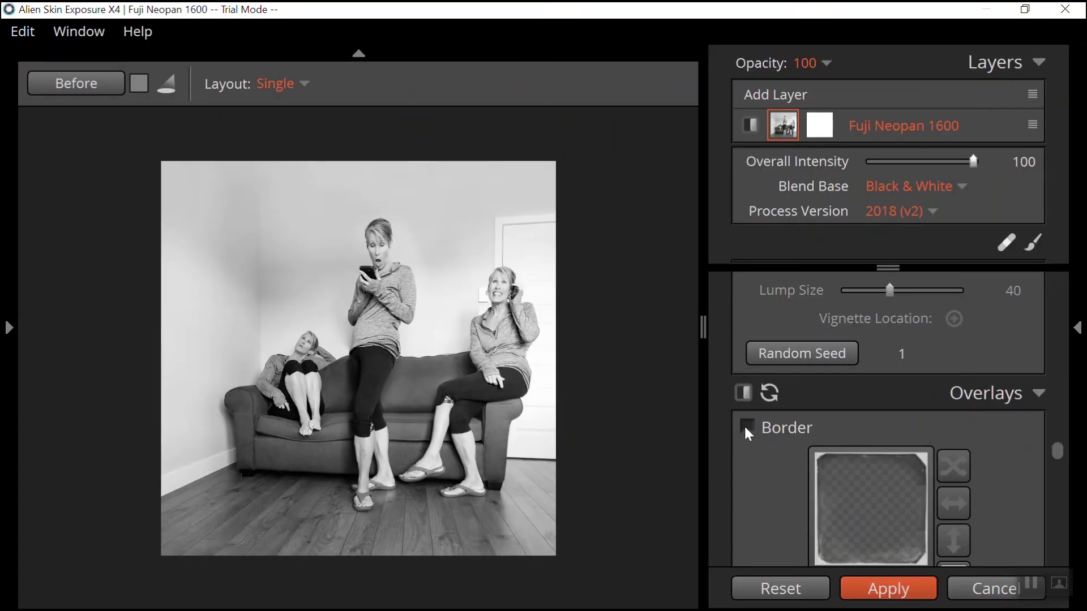
Step: Enable the border overlay with Simple > Hard White Frame 1, inverted to a black frame
left_click(745, 428)
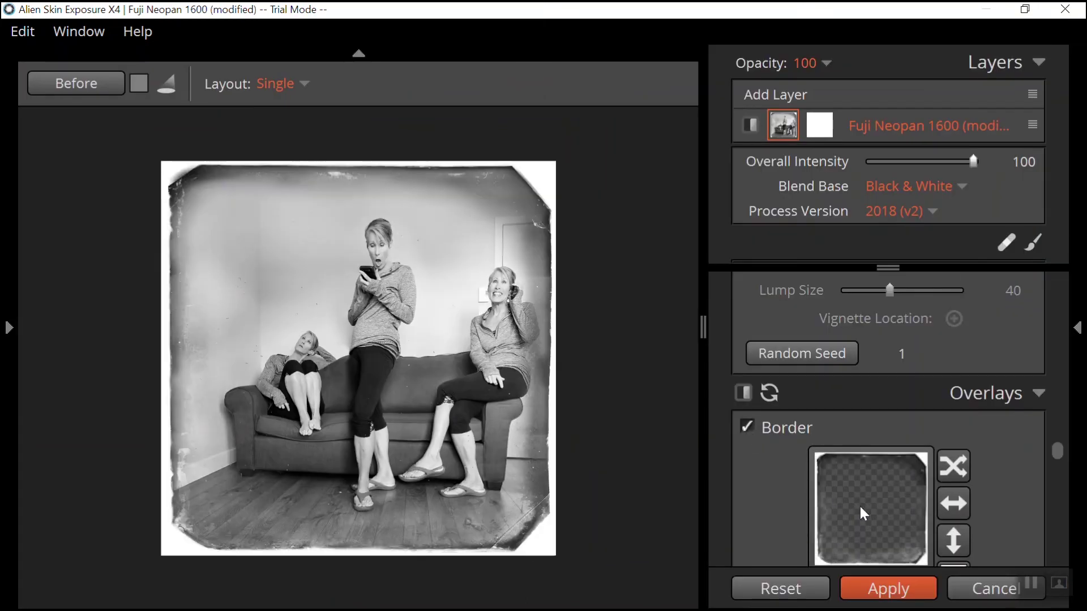
left_click(869, 508)
left_click(836, 150)
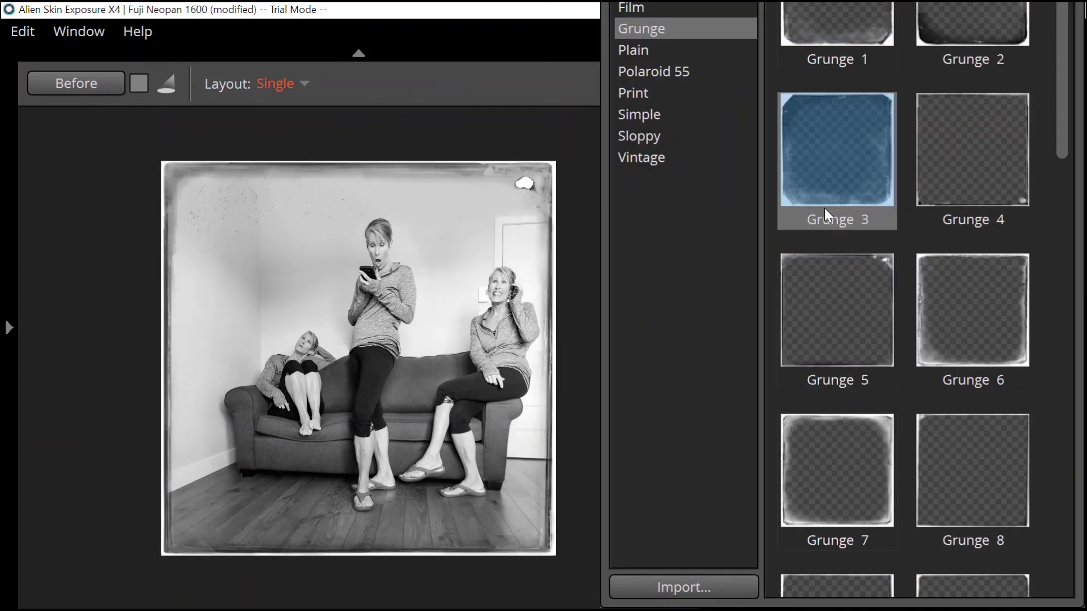
left_click(663, 113)
left_click(849, 29)
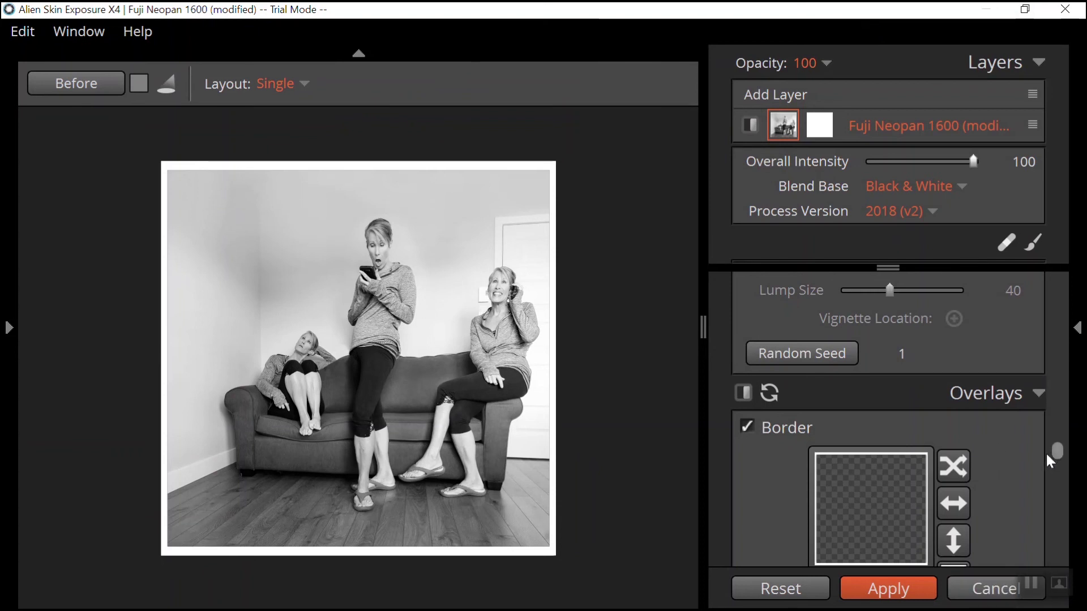
left_click_drag(1050, 450, 1054, 465)
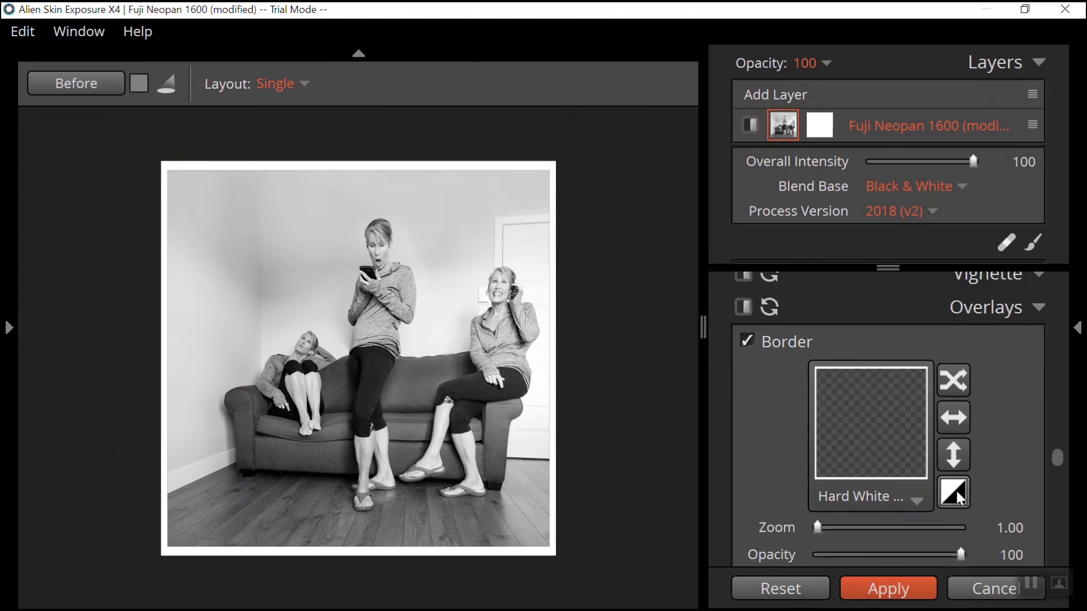
left_click(955, 489)
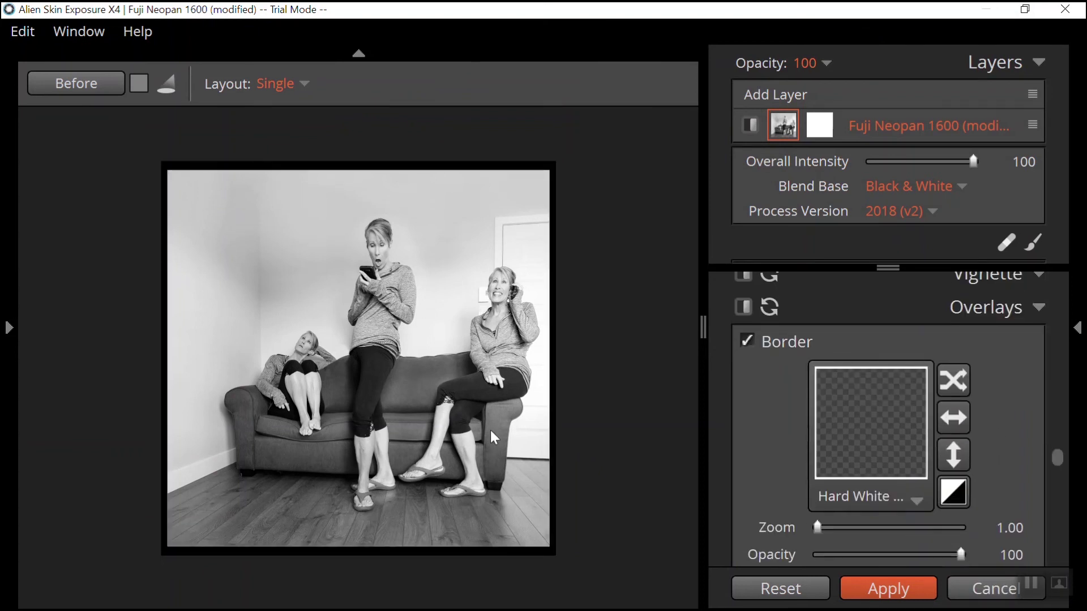
key("Tab")
left_click(1077, 326)
Step: Apply the black-framed black-and-white edit, returning it to Photoshop as a new layer
left_click(922, 586)
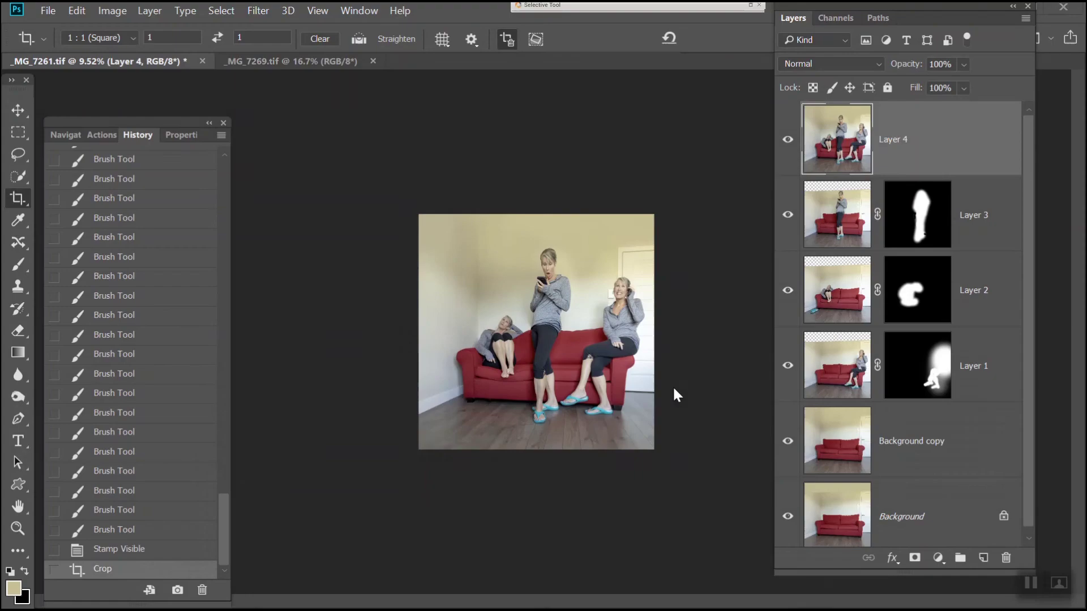